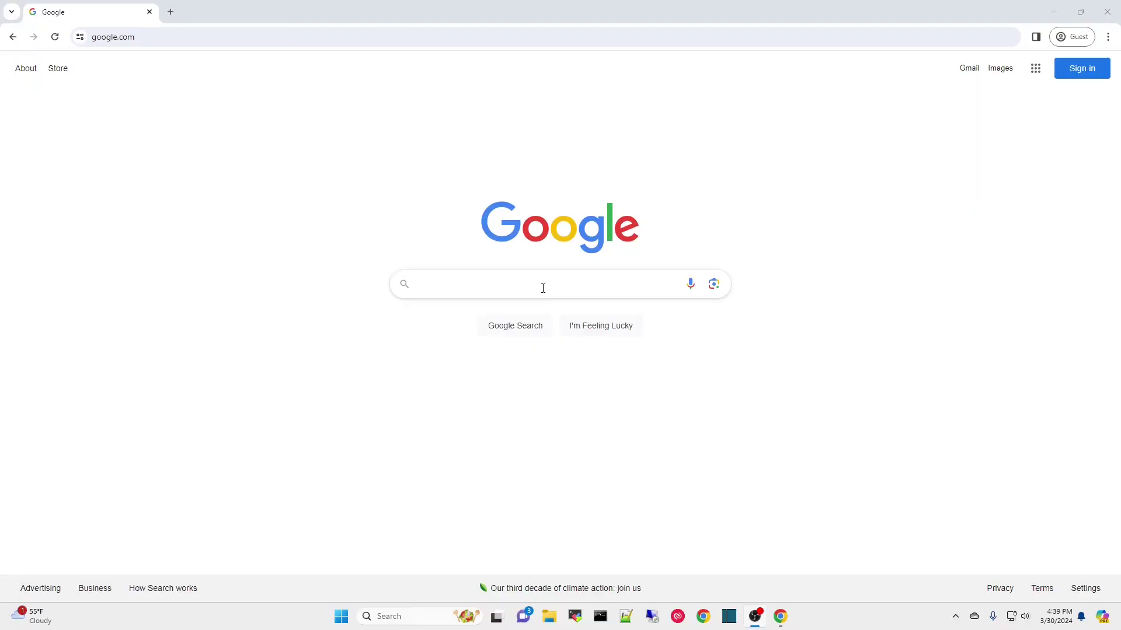
Search Google for 'ubuntu' and open Download Ubuntu Desktop, scrolled to 22.04.4 LTS.
{"action": "left_click", "coordinate": [542, 288]}
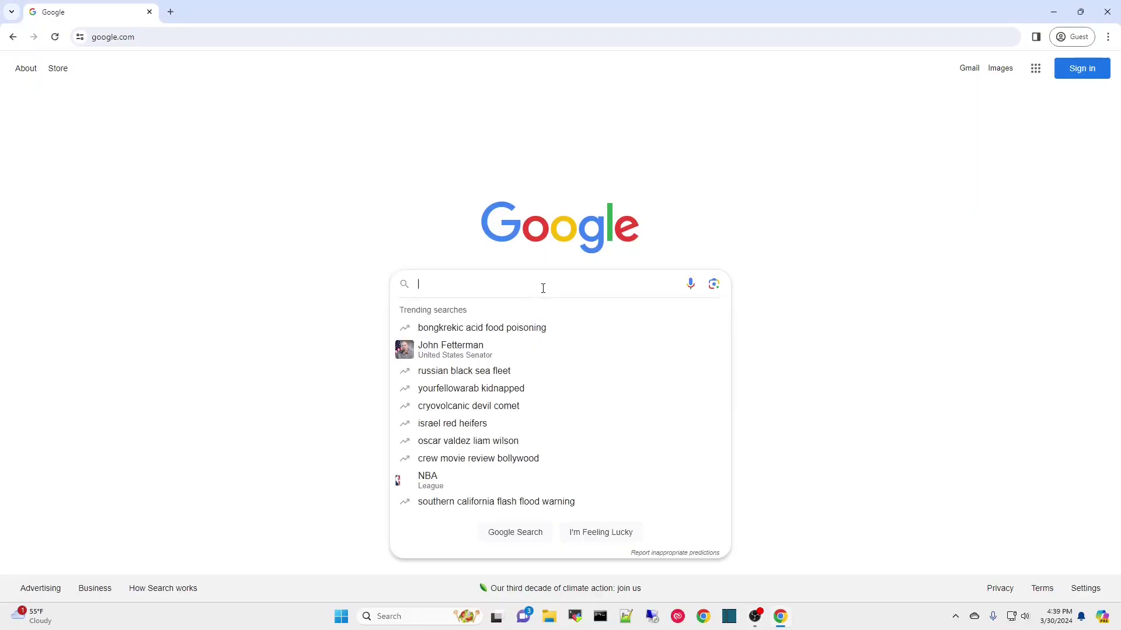
{"action": "left_click", "coordinate": [294, 280]}
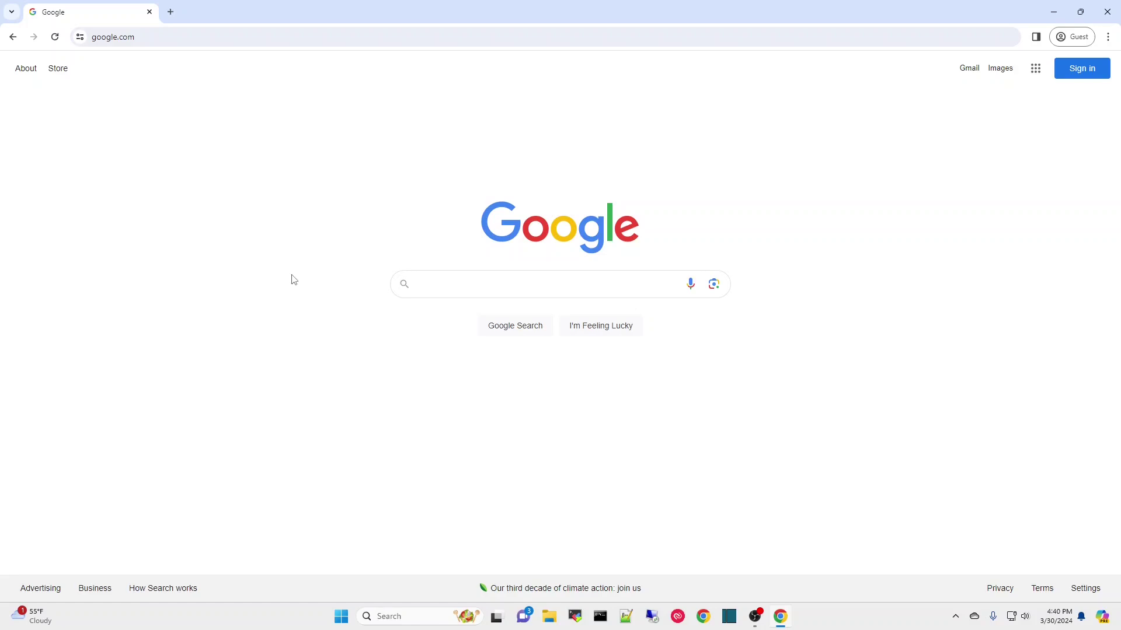
{"action": "left_click", "coordinate": [471, 285]}
{"action": "type", "text": "ubun"}
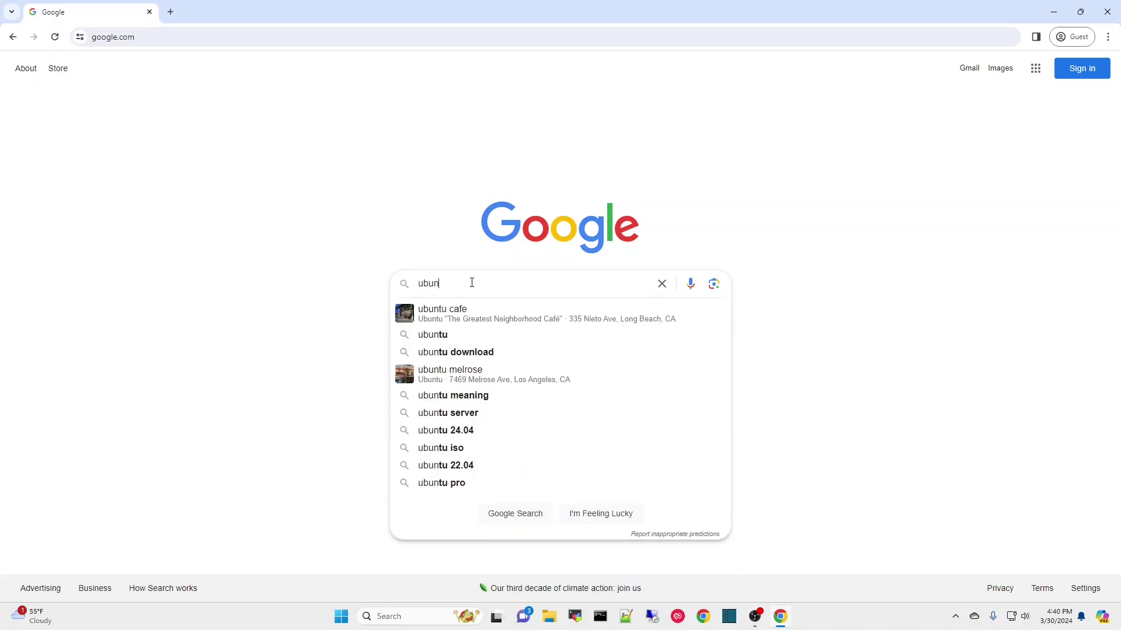
{"action": "type", "text": "tu"}
{"action": "key", "text": "Return"}
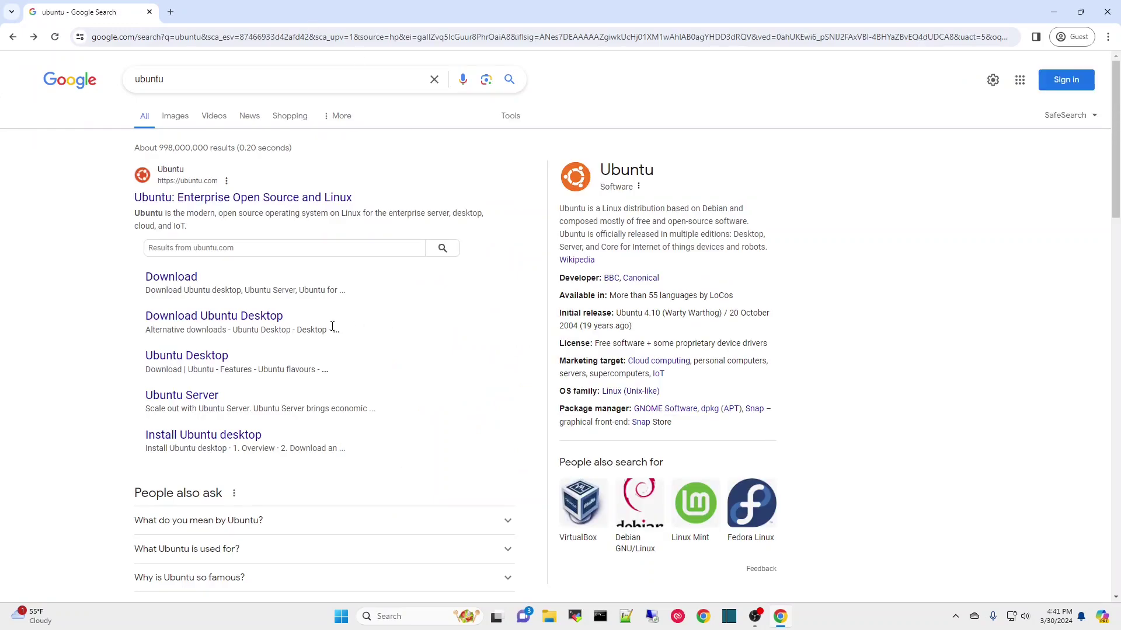
{"action": "left_click", "coordinate": [222, 320]}
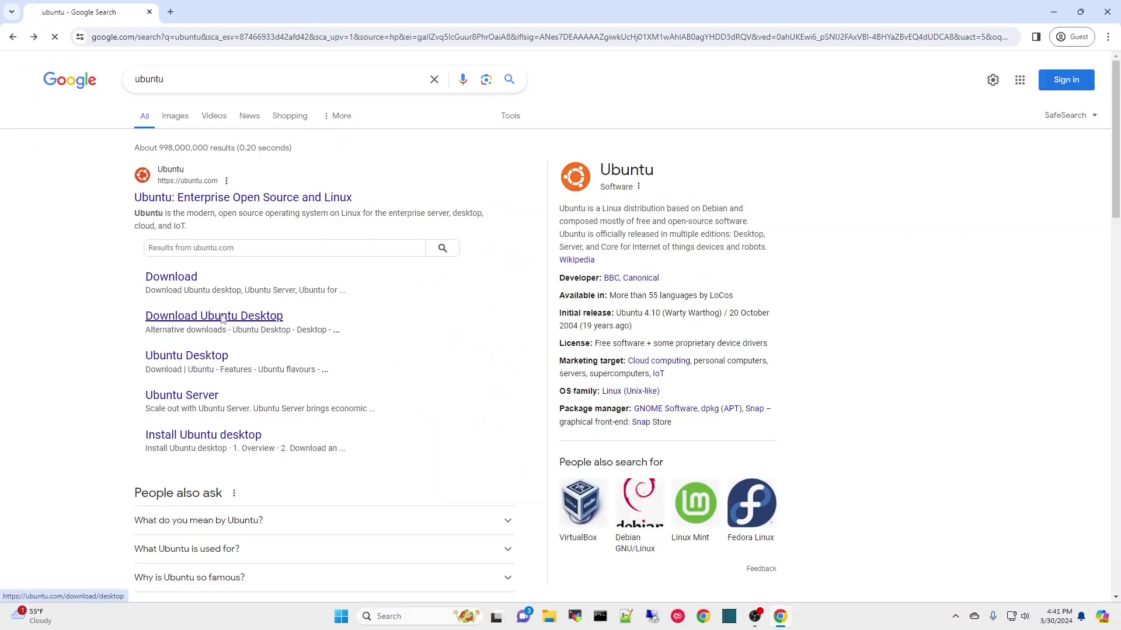
{"action": "scroll", "coordinate": [619, 334], "scroll_direction": "down", "scroll_amount": 4}
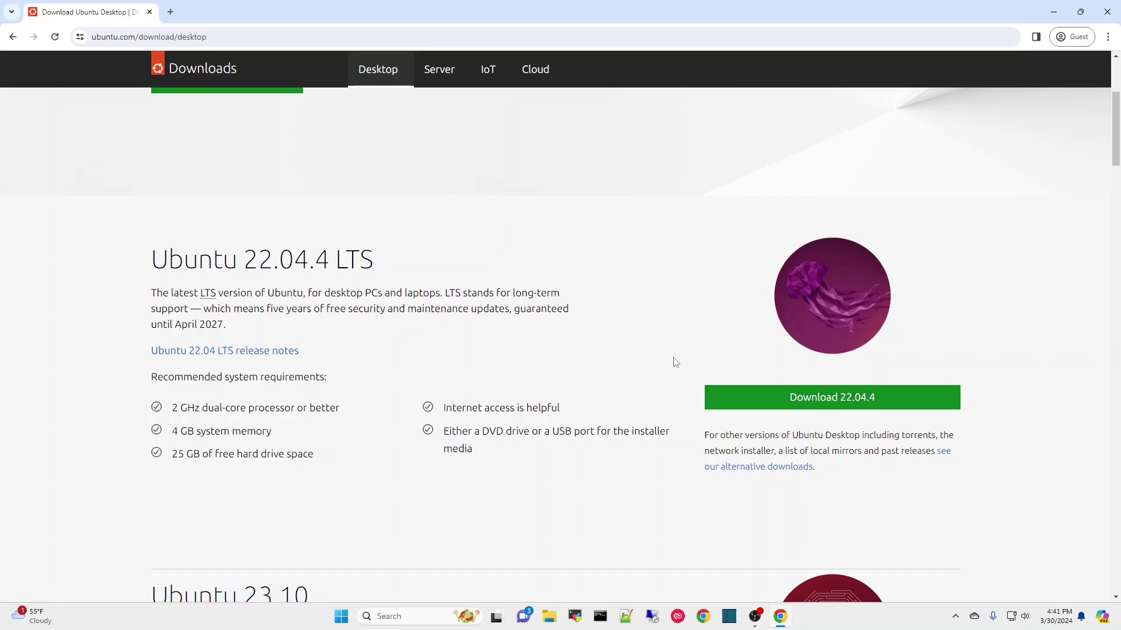
Download the Ubuntu 22.04.4 desktop ISO and save it to Downloads.
{"action": "left_click", "coordinate": [834, 400]}
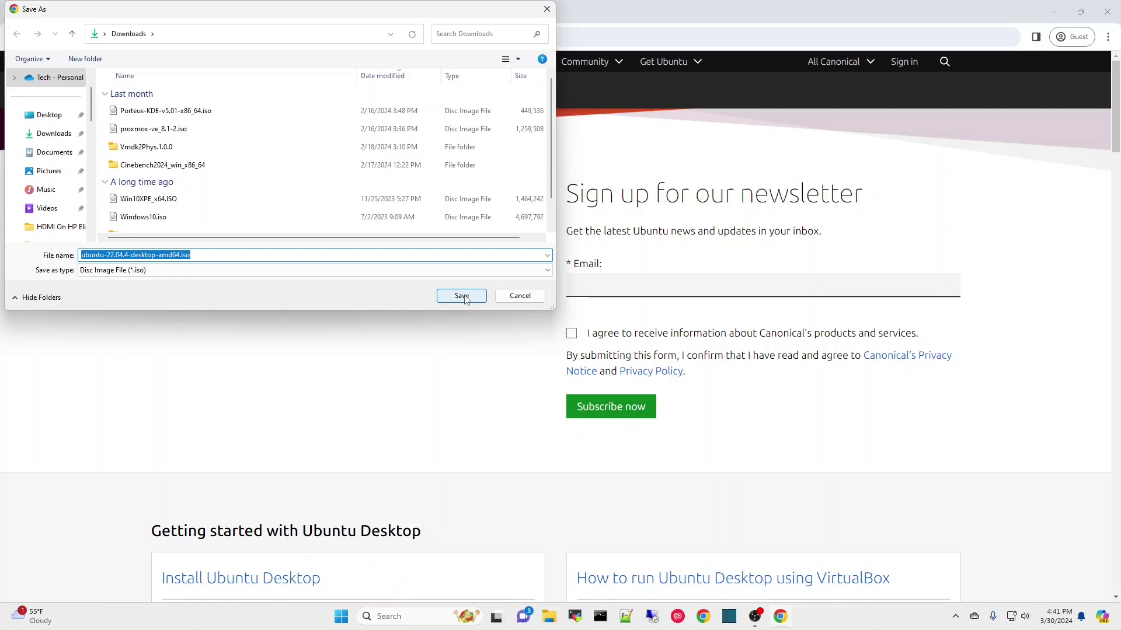
{"action": "left_click", "coordinate": [462, 297]}
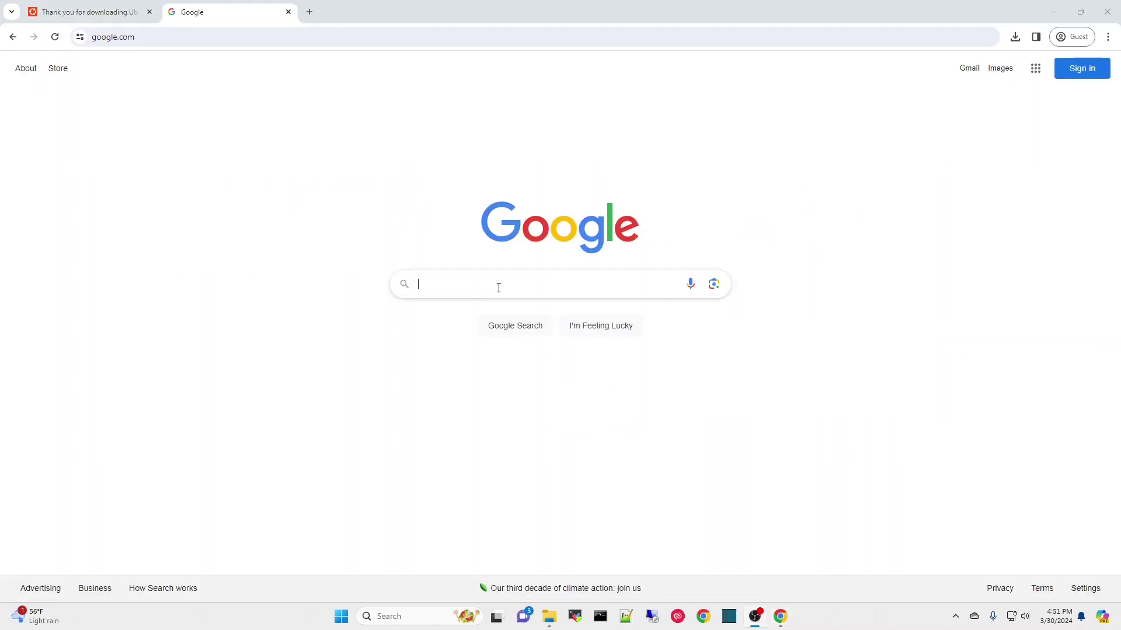
Search Google for 'rufus download' and open the rufus.ie Of /downloads listing.
{"action": "left_click", "coordinate": [498, 287]}
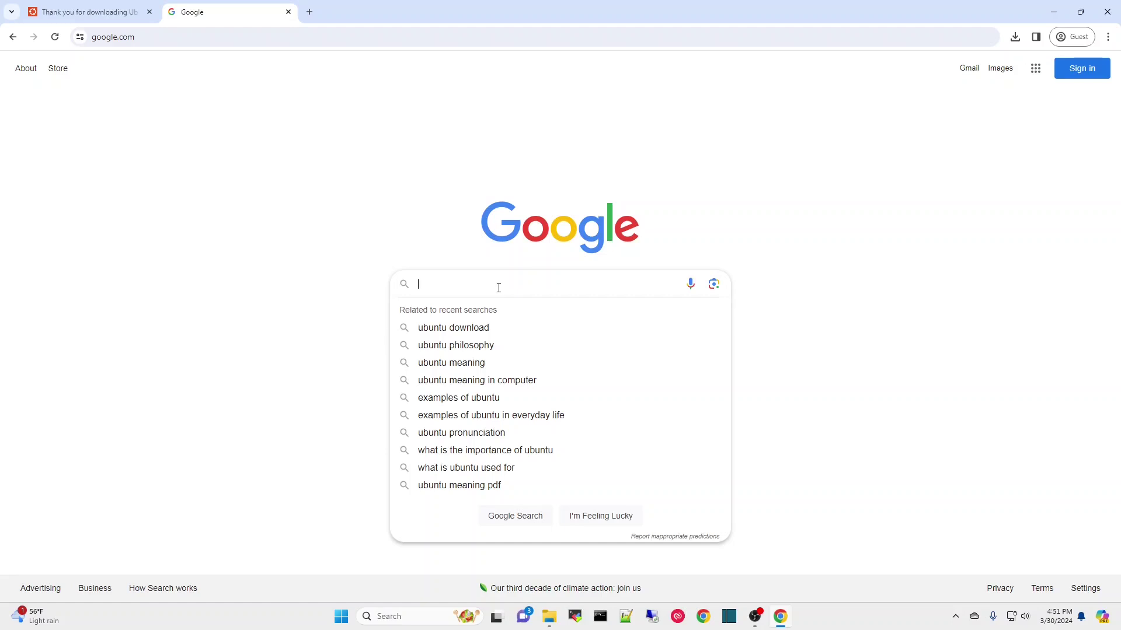
{"action": "type", "text": "r"}
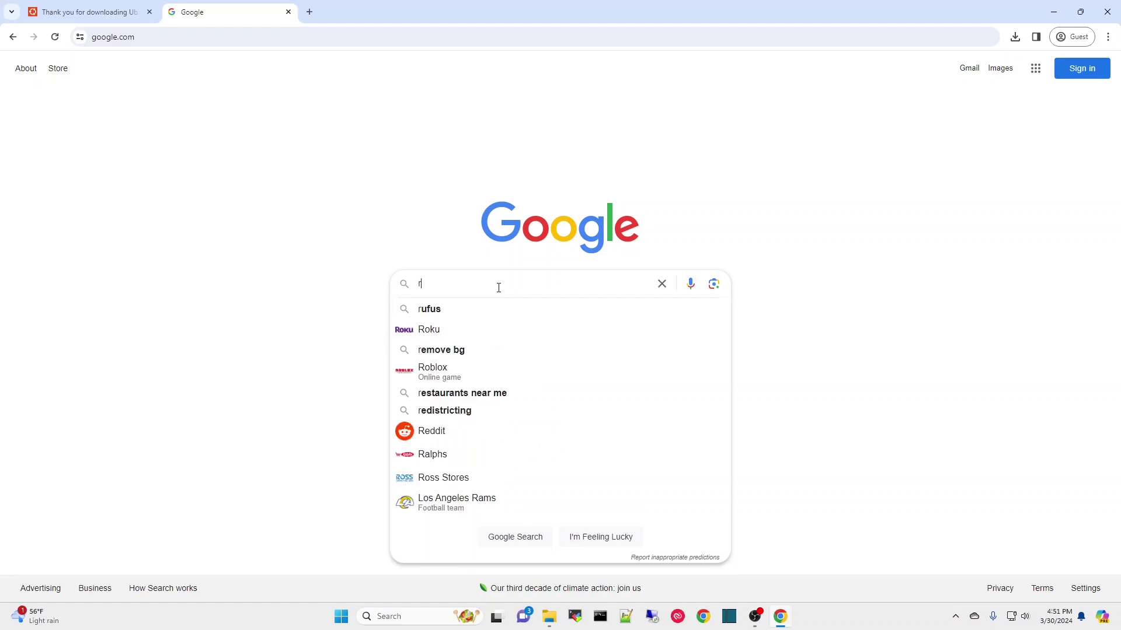
{"action": "type", "text": "ufus"}
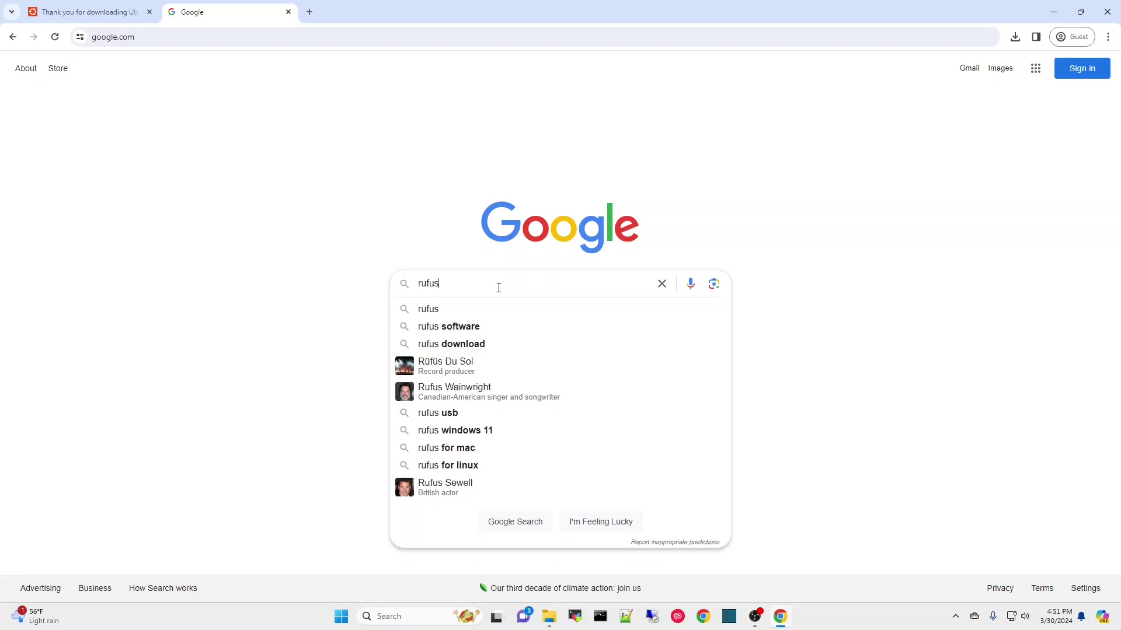
{"action": "left_click", "coordinate": [483, 344]}
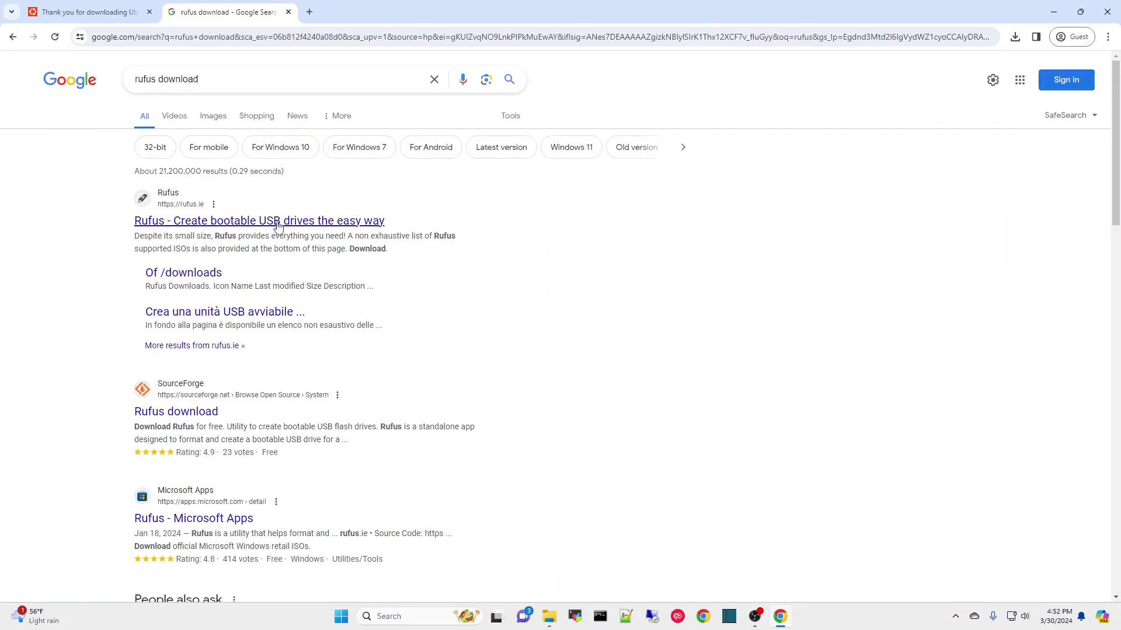
{"action": "left_click", "coordinate": [191, 273]}
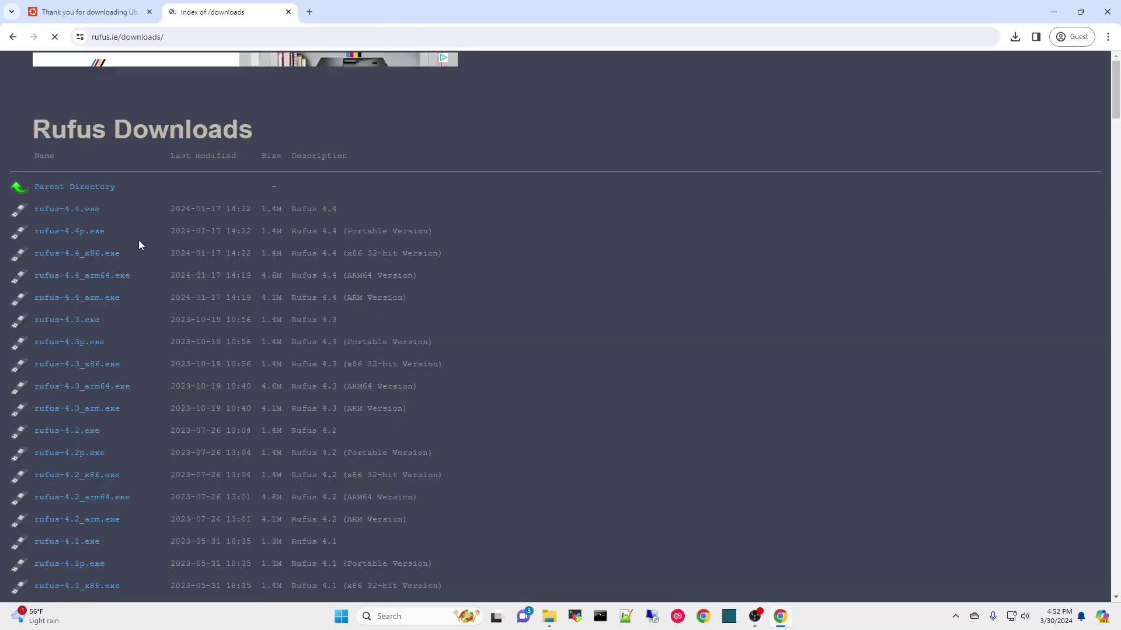
Download rufus-4.4.exe and save it to the Downloads folder.
{"action": "left_click", "coordinate": [66, 210]}
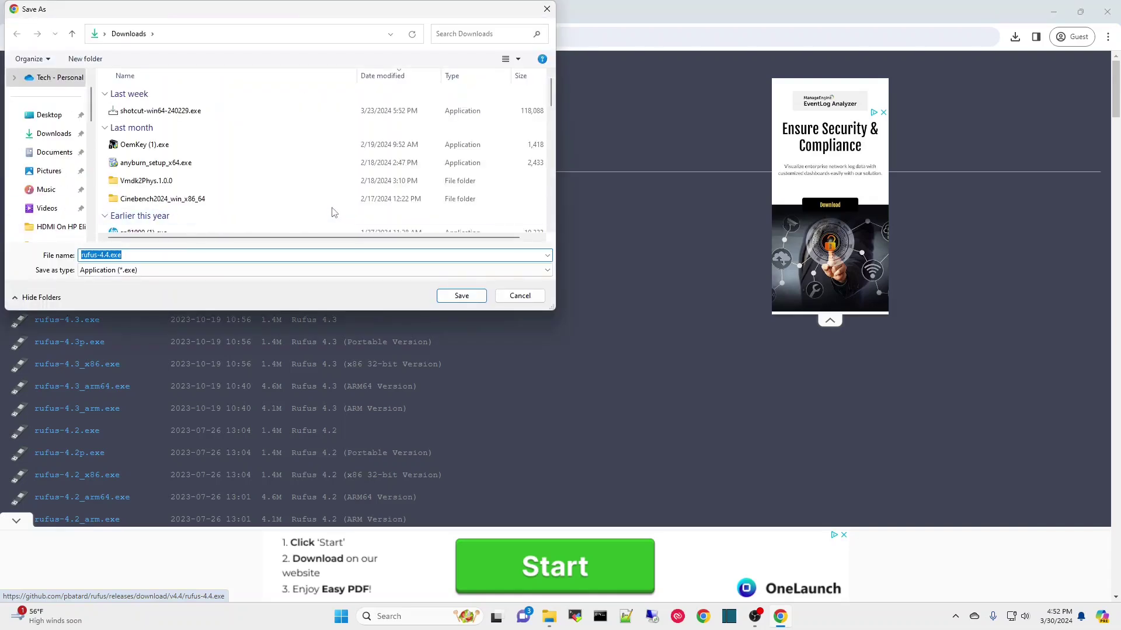
{"action": "left_click", "coordinate": [460, 297]}
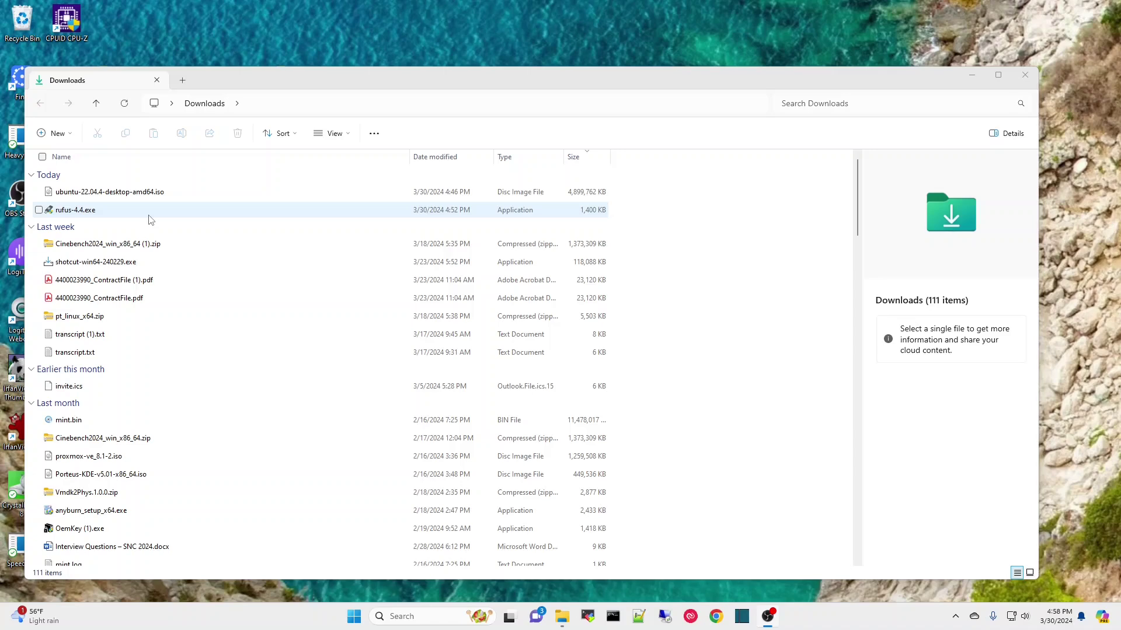
Launch Rufus from Downloads and load ubuntu-22.04.4-desktop-amd64.iso as the boot image.
{"action": "double_click", "coordinate": [80, 212]}
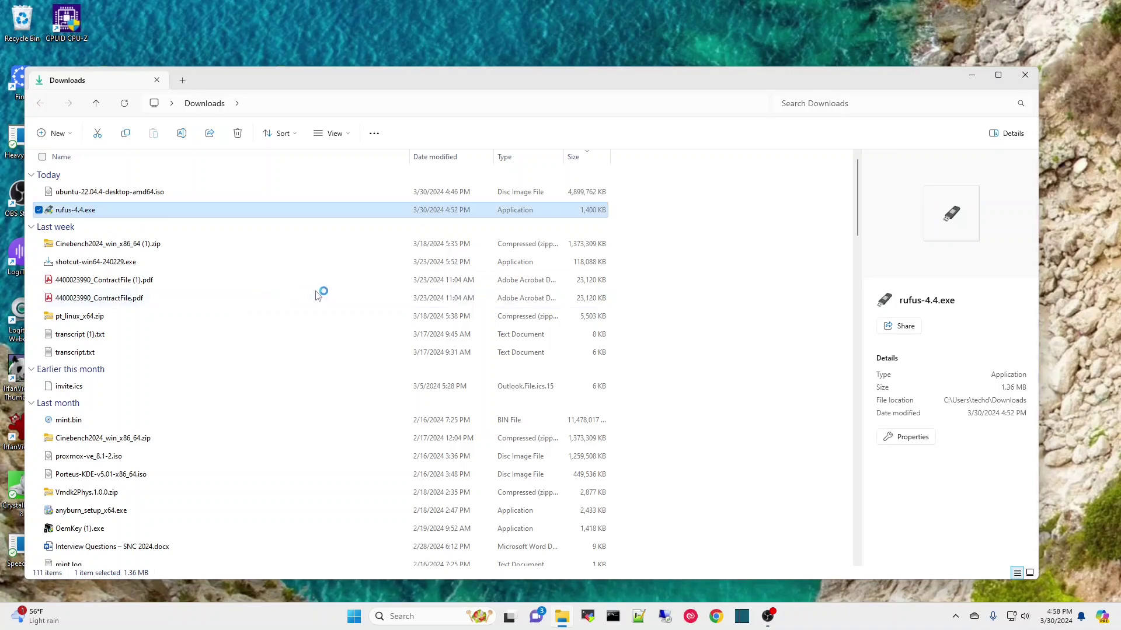
{"action": "left_click_drag", "start_coordinate": [570, 119], "coordinate": [445, 155]}
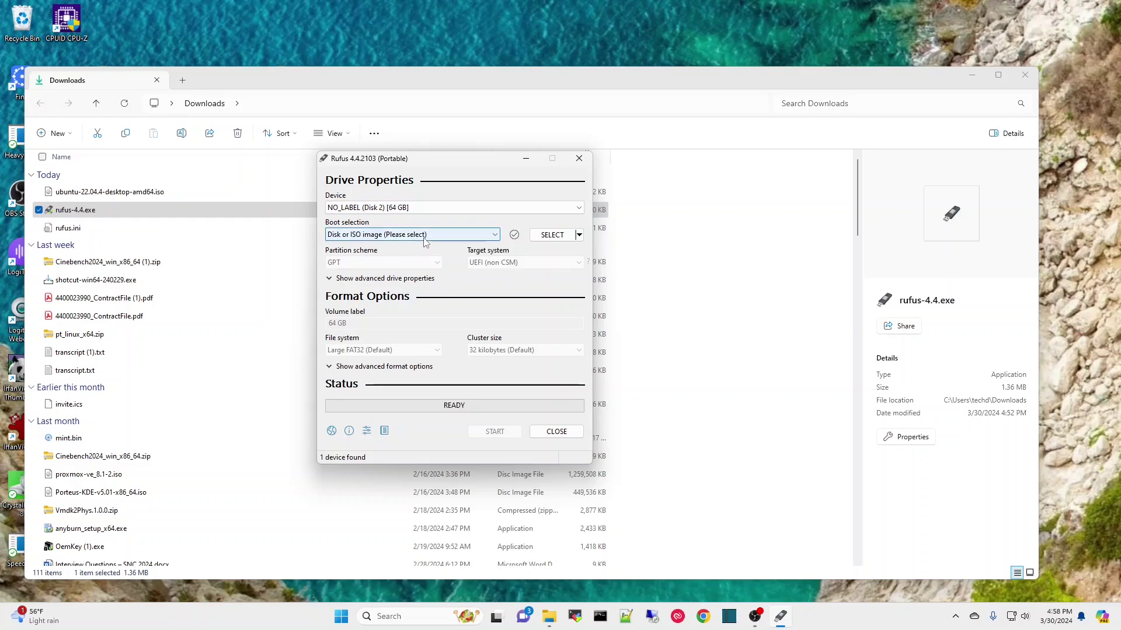
{"action": "left_click", "coordinate": [559, 236]}
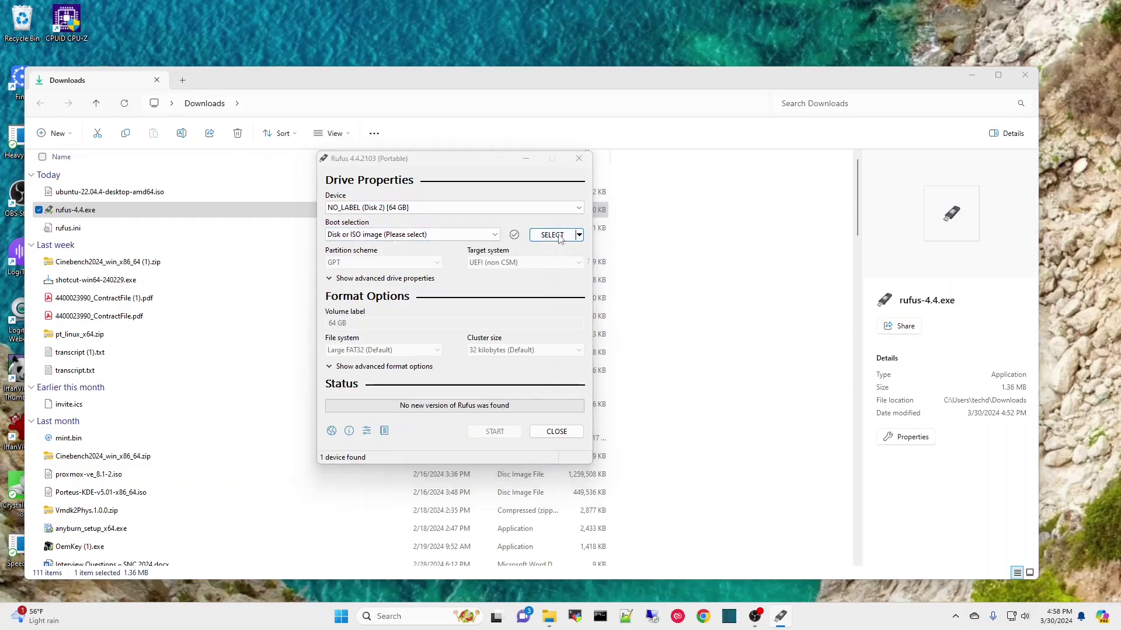
{"action": "left_click", "coordinate": [453, 280]}
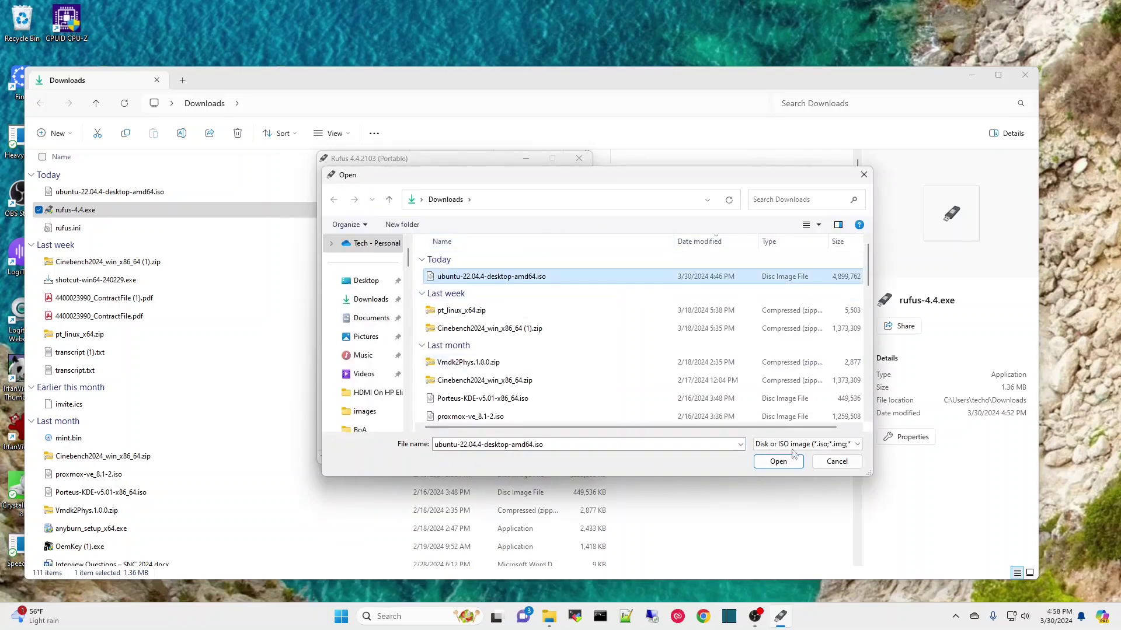
{"action": "left_click", "coordinate": [778, 461]}
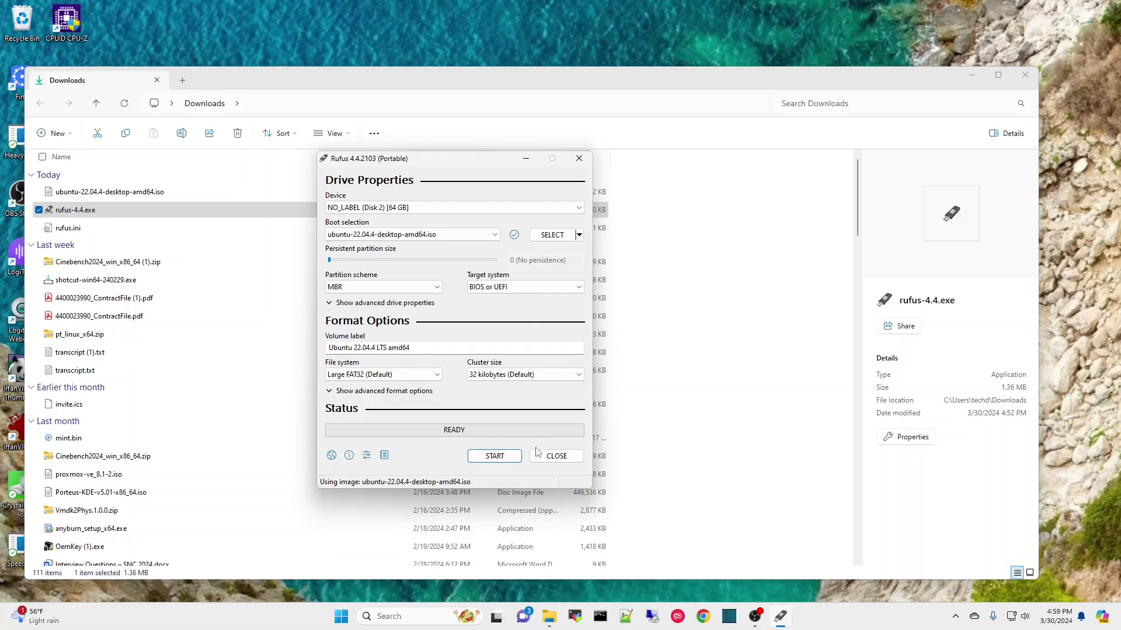
Start writing to the 64 GB drive in ISO Image mode, allowing the newer GRUB download.
{"action": "left_click", "coordinate": [494, 457]}
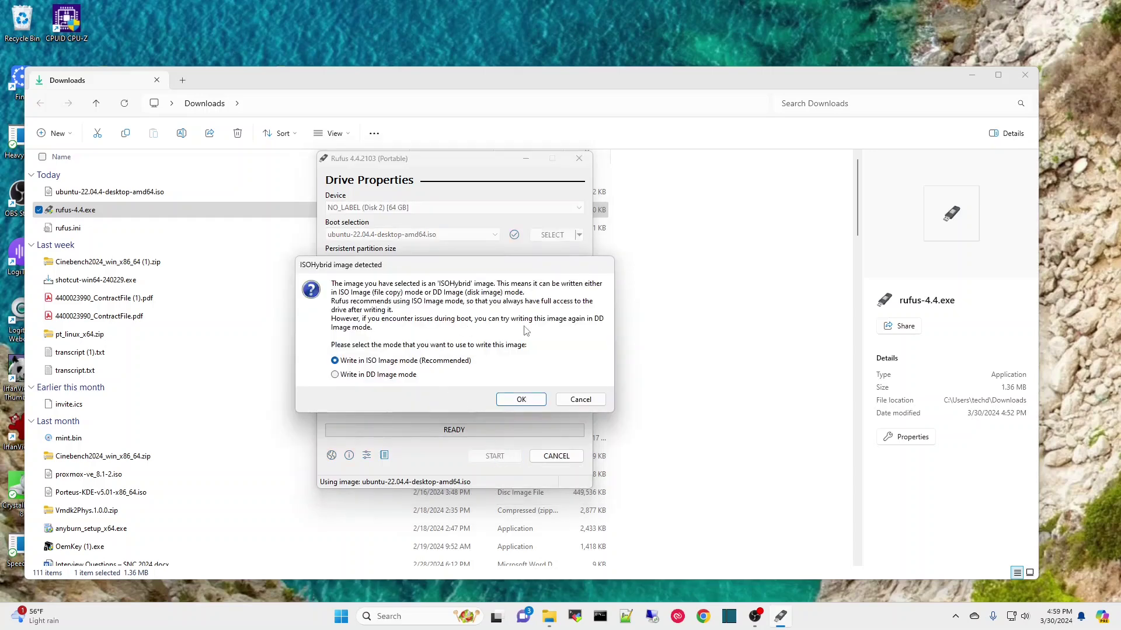
{"action": "left_click", "coordinate": [519, 401]}
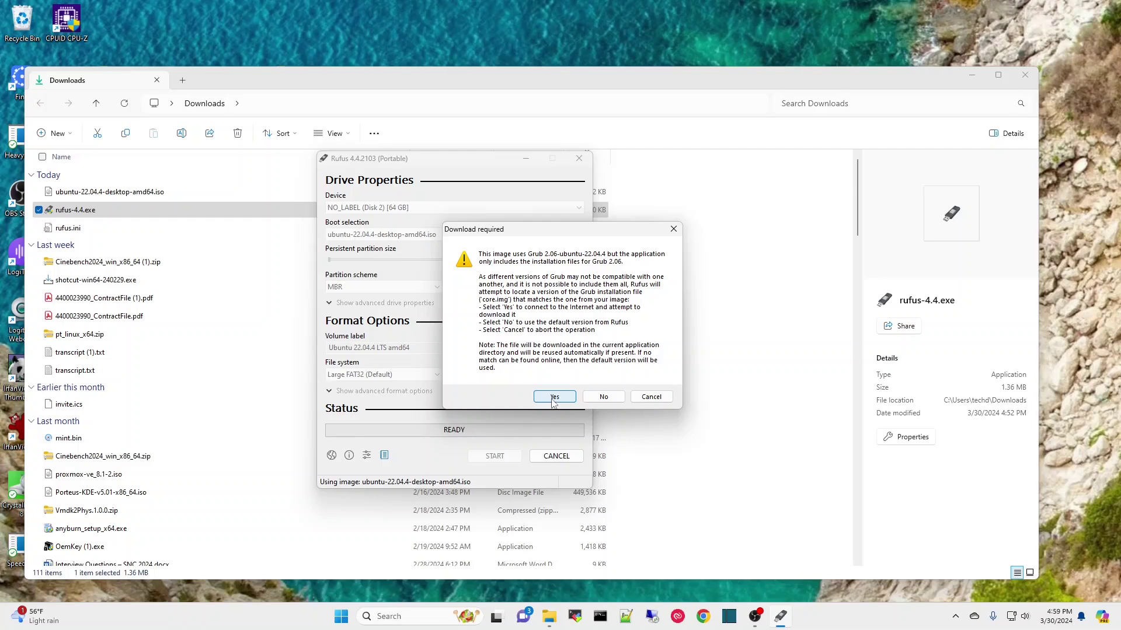
{"action": "left_click", "coordinate": [553, 397]}
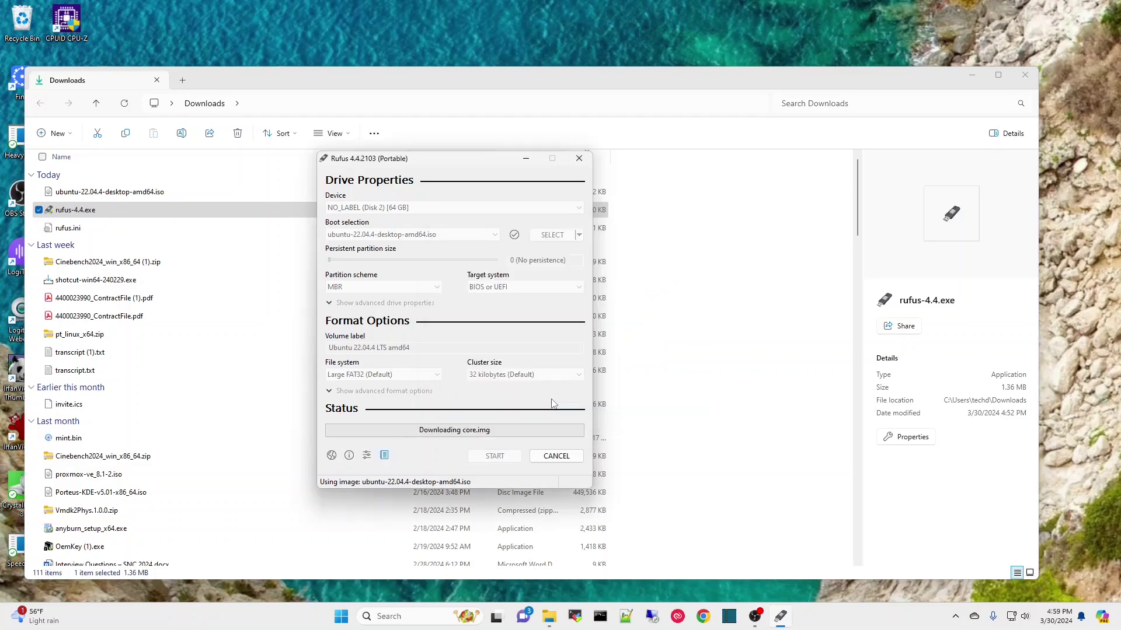
Confirm the warning that all data on the USB drive will be destroyed.
{"action": "left_click", "coordinate": [598, 351]}
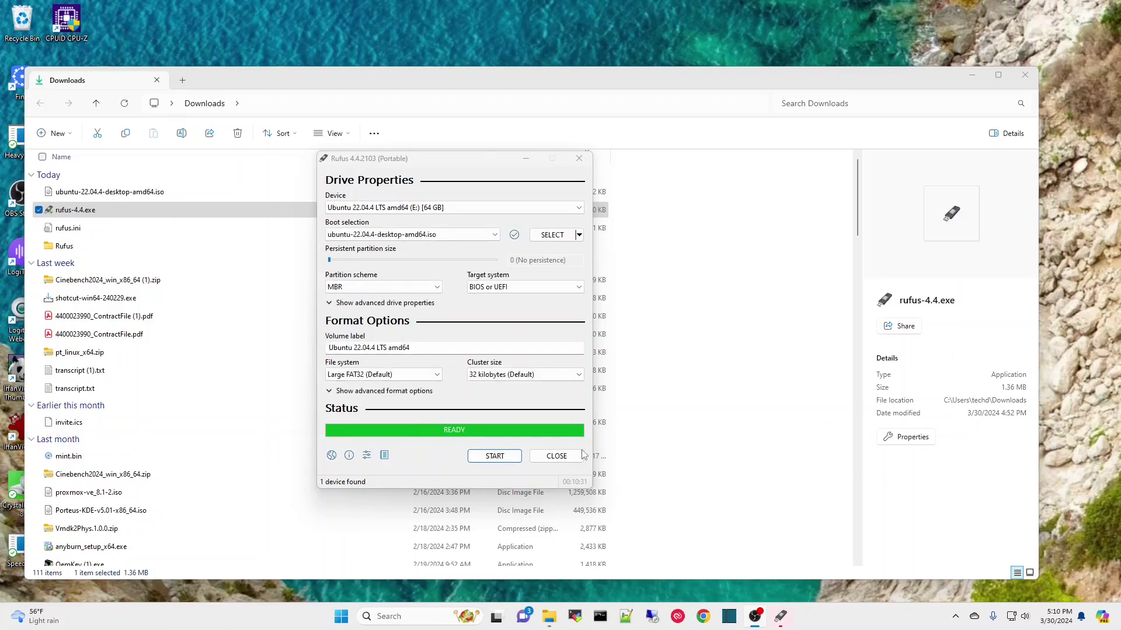
Close Rufus and safely eject the DataTraveler 3.0 USB drive from the tray.
{"action": "left_click", "coordinate": [557, 456]}
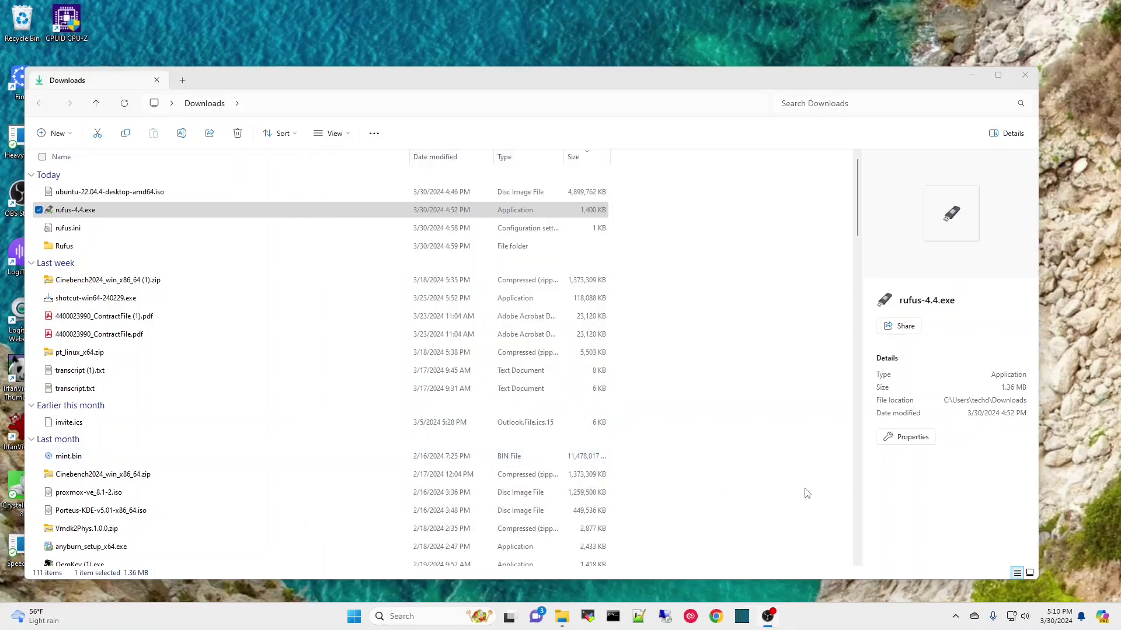
{"action": "left_click", "coordinate": [956, 617]}
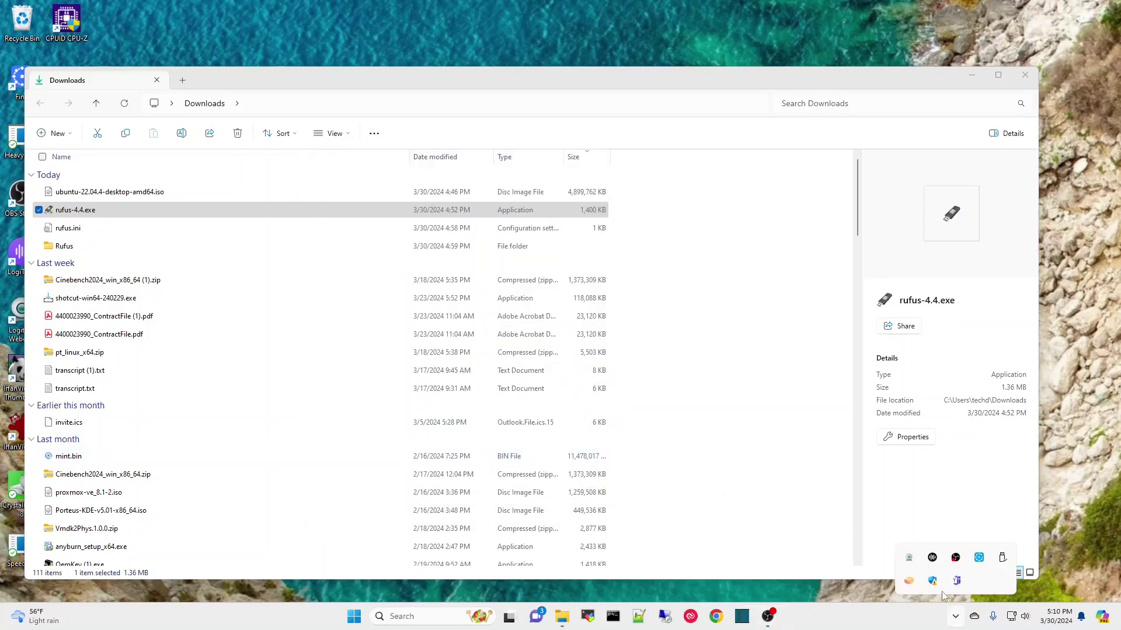
{"action": "left_click", "coordinate": [1002, 558]}
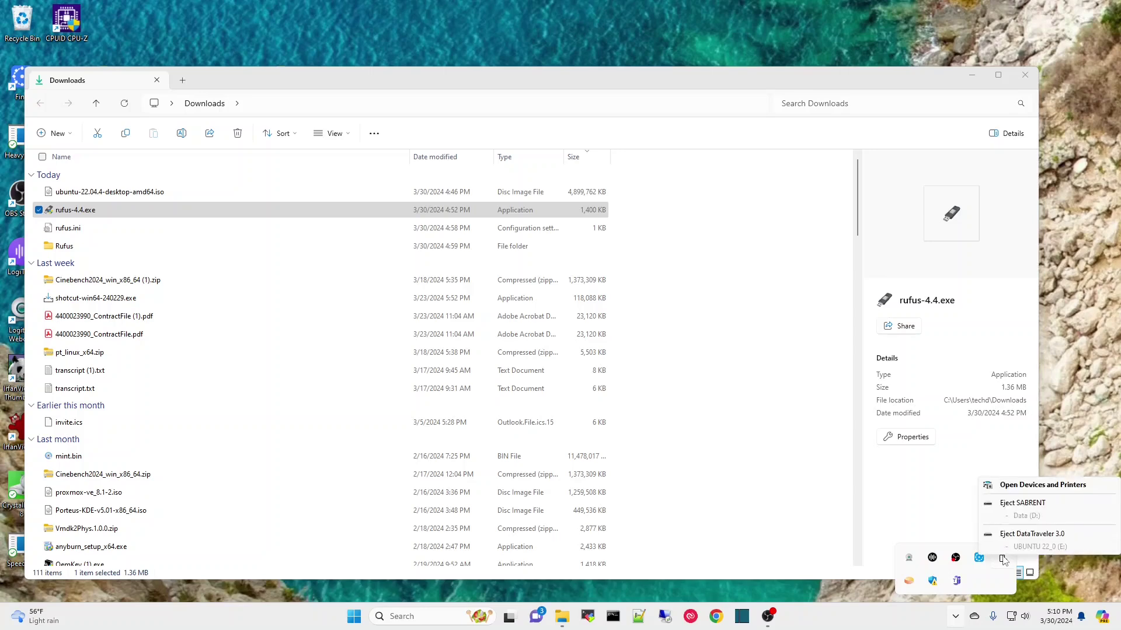
{"action": "left_click", "coordinate": [1032, 535]}
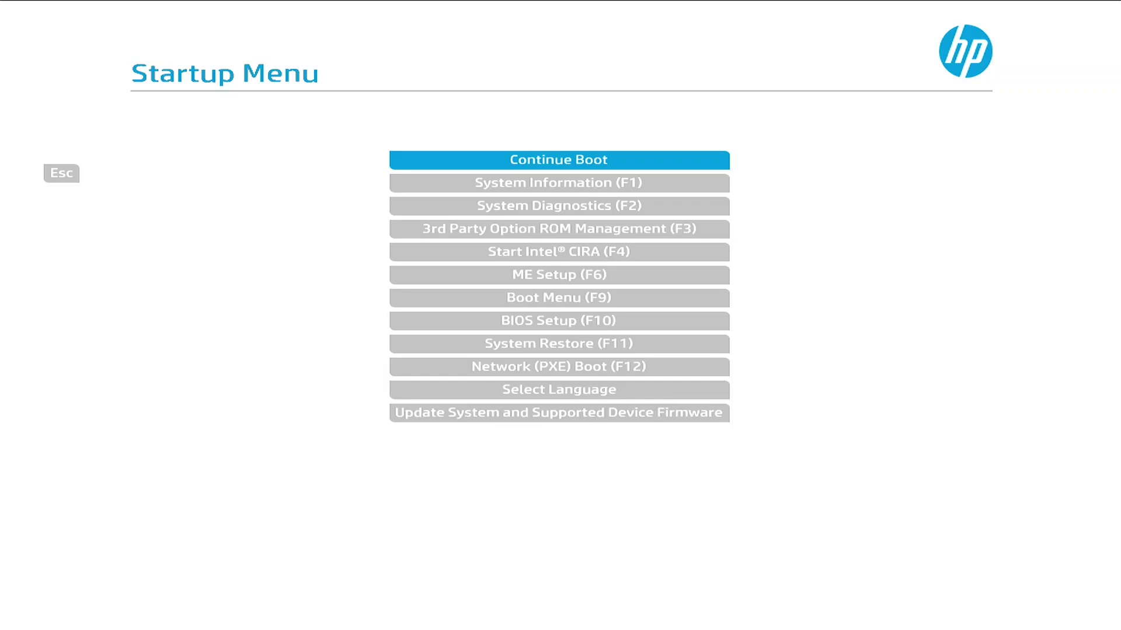
From the F9 Boot Menu, boot the 'UEFI - Kingston DataTraveler 3.0' entry.
{"action": "key", "text": "Down"}
{"action": "key", "text": "Down"}
{"action": "key", "text": "Down"}
{"action": "key", "text": "Down"}
{"action": "key", "text": "Down"}
{"action": "key", "text": "Down"}
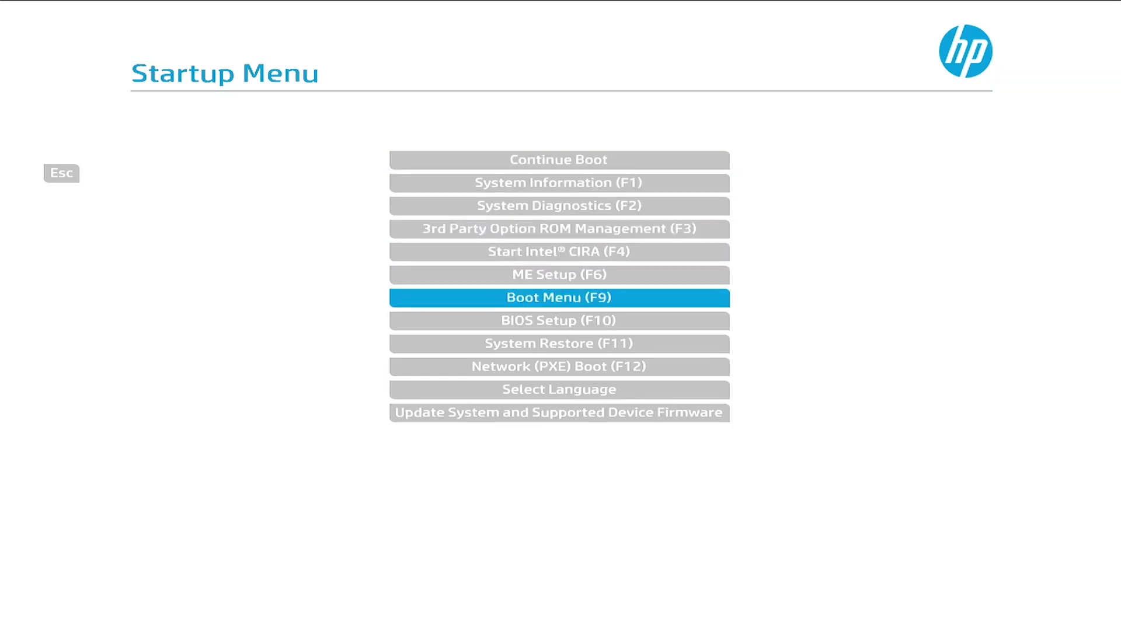
{"action": "key", "text": "Return"}
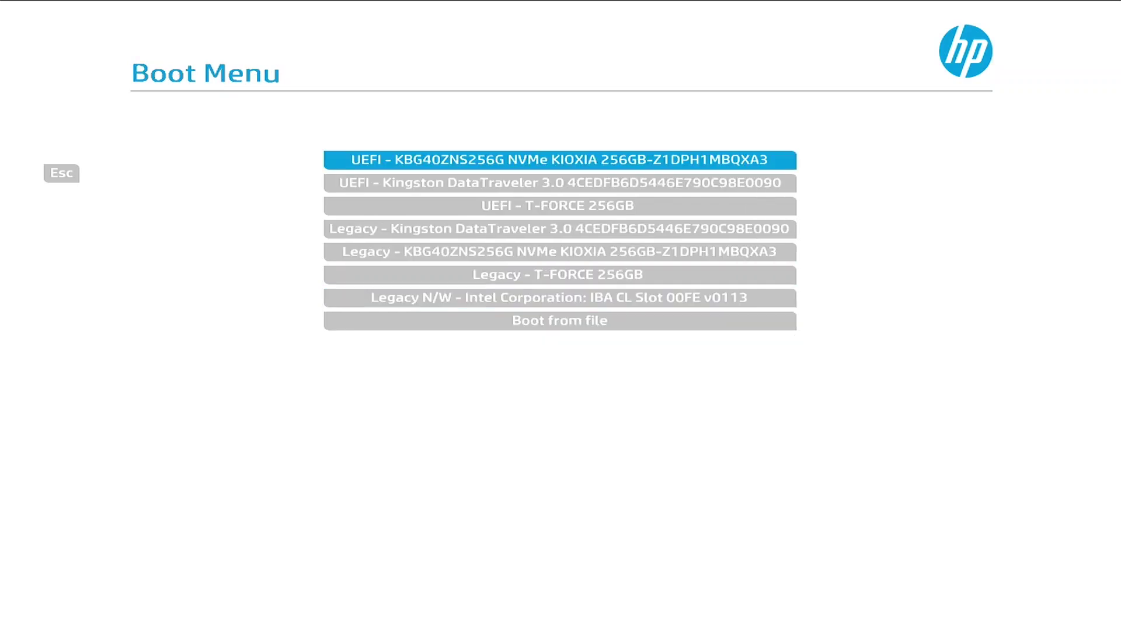
{"action": "key", "text": "Down"}
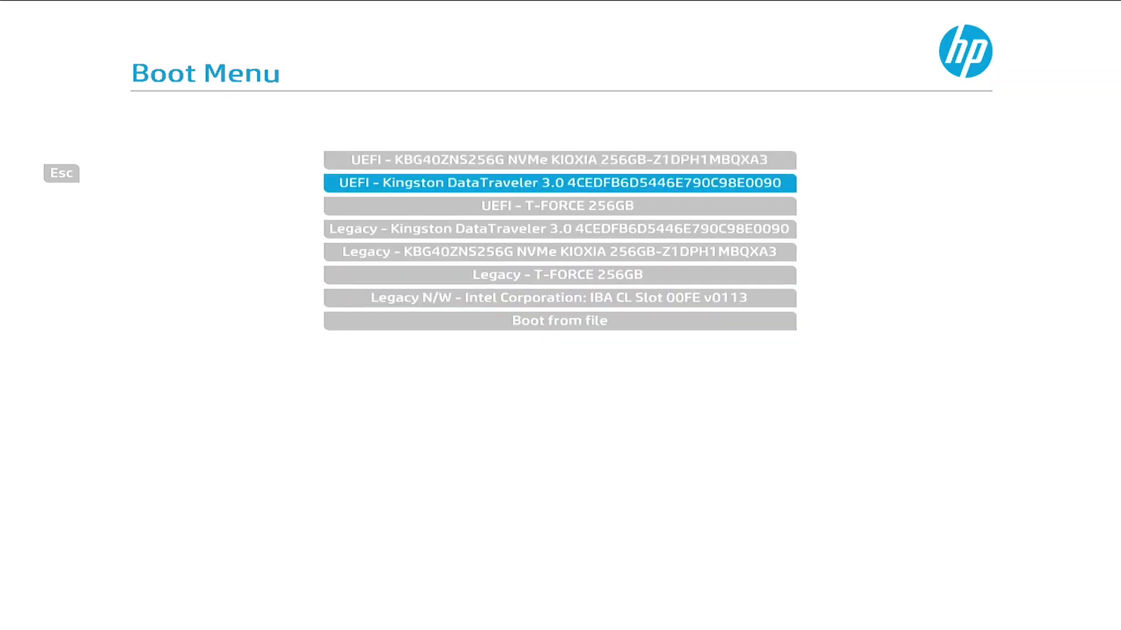
{"action": "key", "text": "Return"}
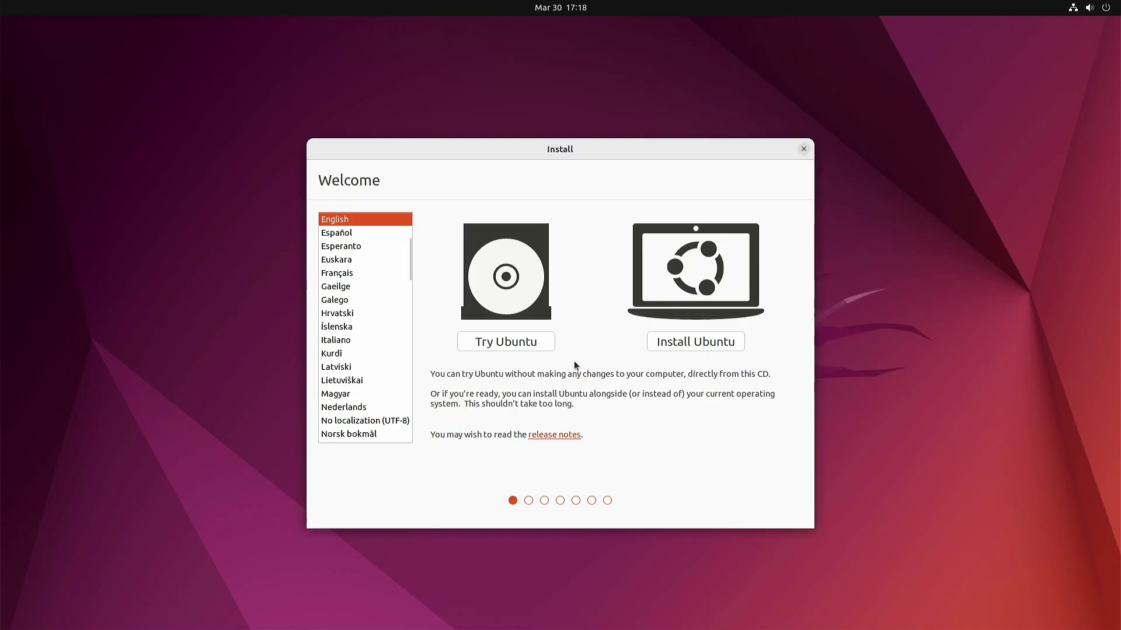
Choose Try Ubuntu to run the live session from the USB without installing.
{"action": "left_click", "coordinate": [485, 339]}
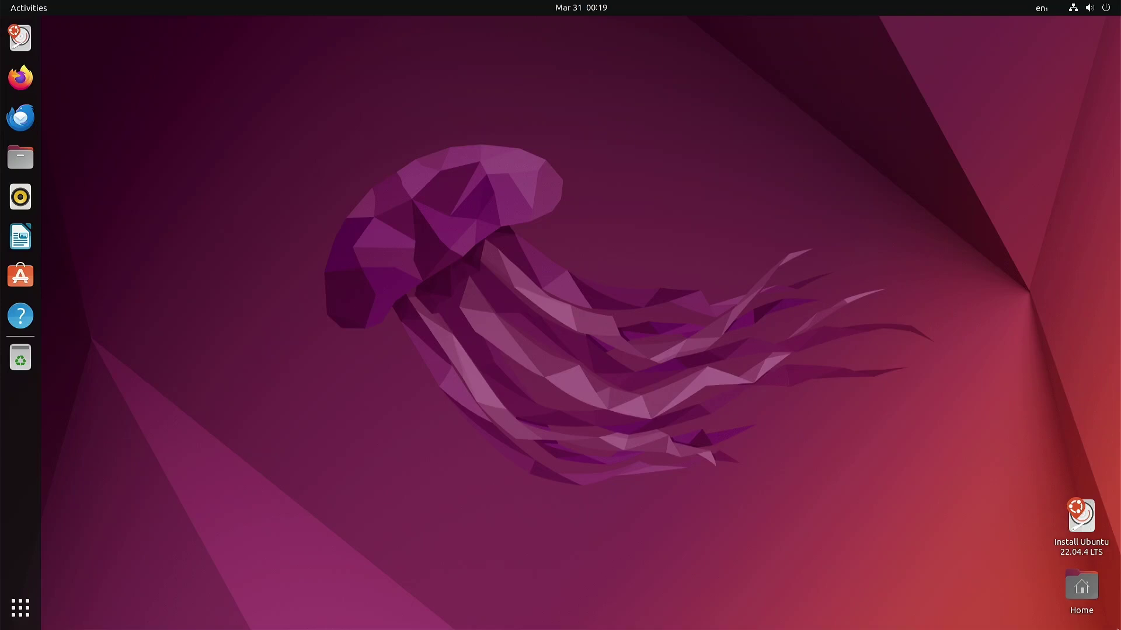
Launch the Ubuntu 22.04.4 LTS installer, keeping English and the English (US) keyboard layout.
{"action": "left_click", "coordinate": [1076, 513]}
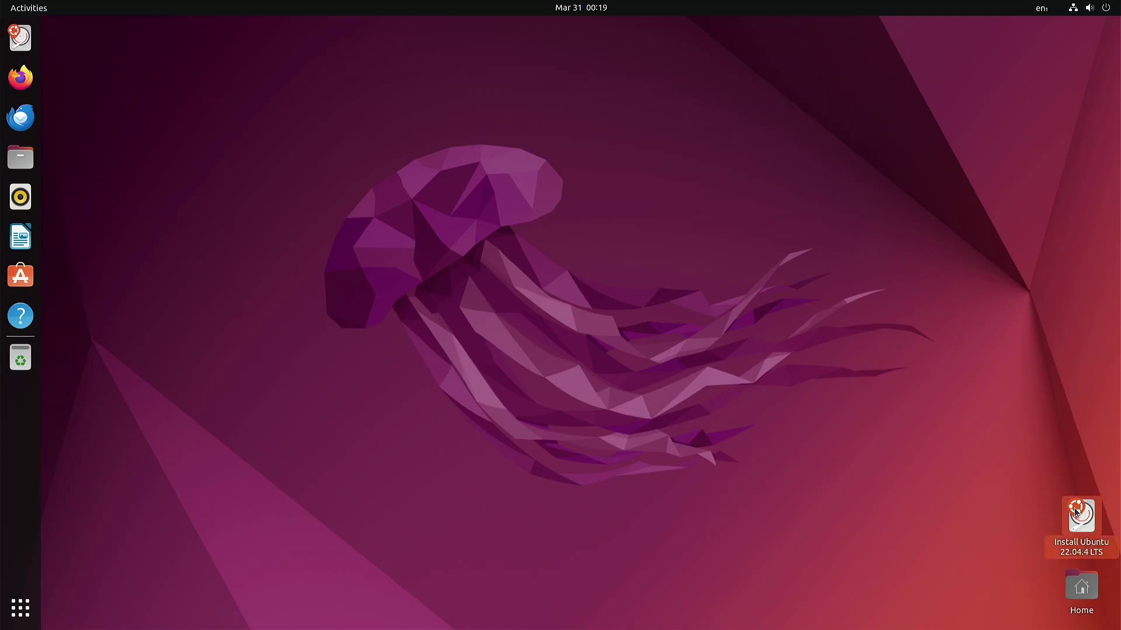
{"action": "double_click", "coordinate": [1076, 512]}
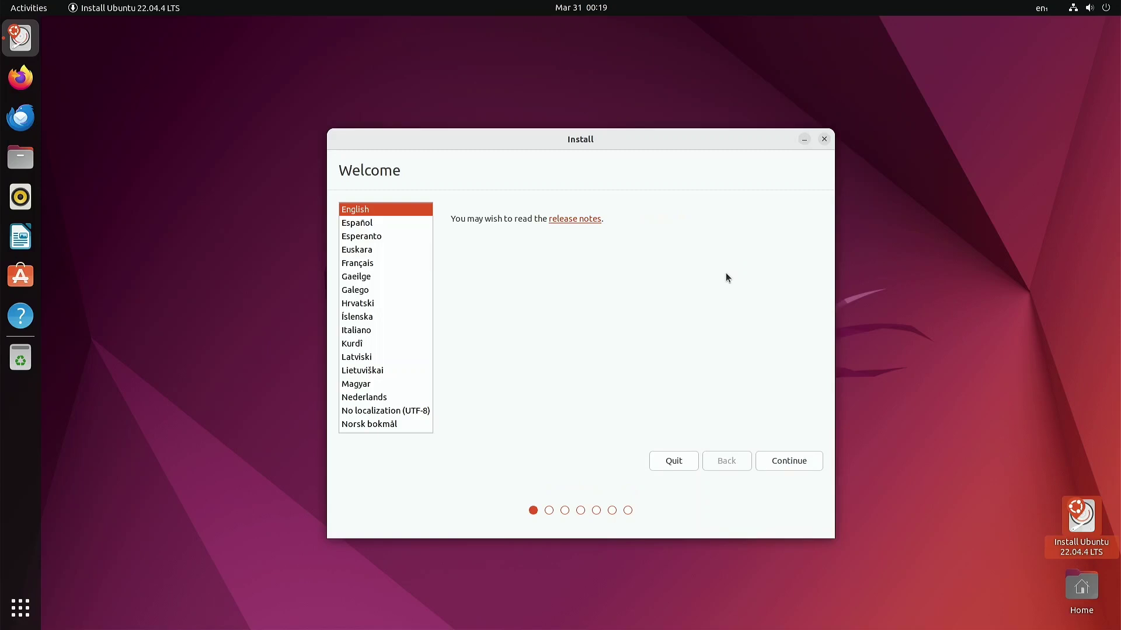
{"action": "left_click", "coordinate": [782, 464]}
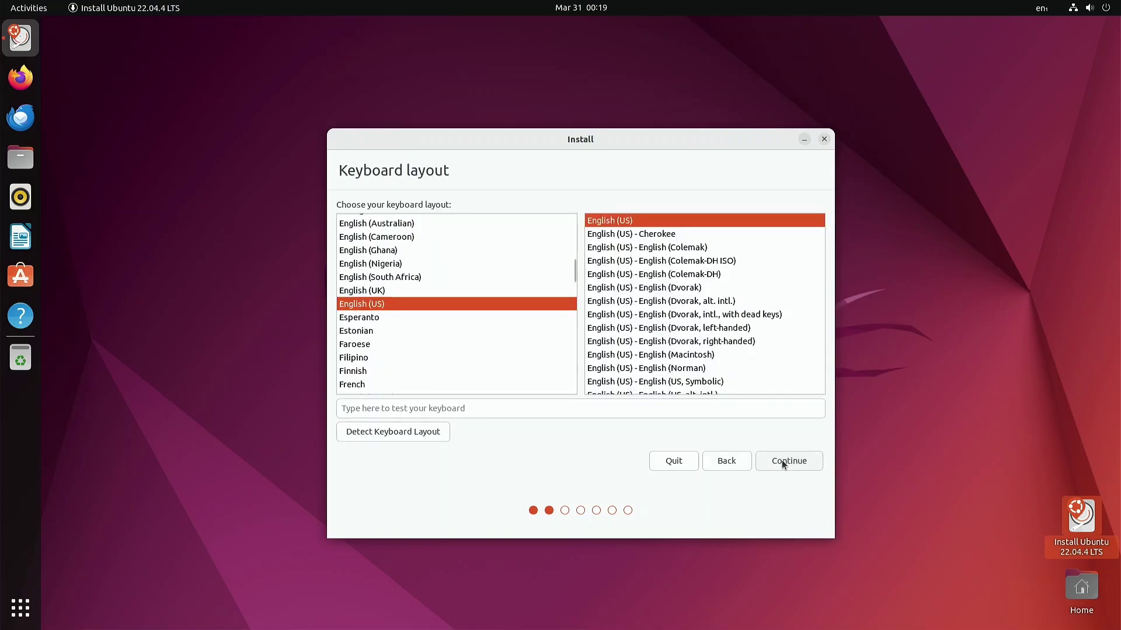
{"action": "left_click", "coordinate": [782, 461]}
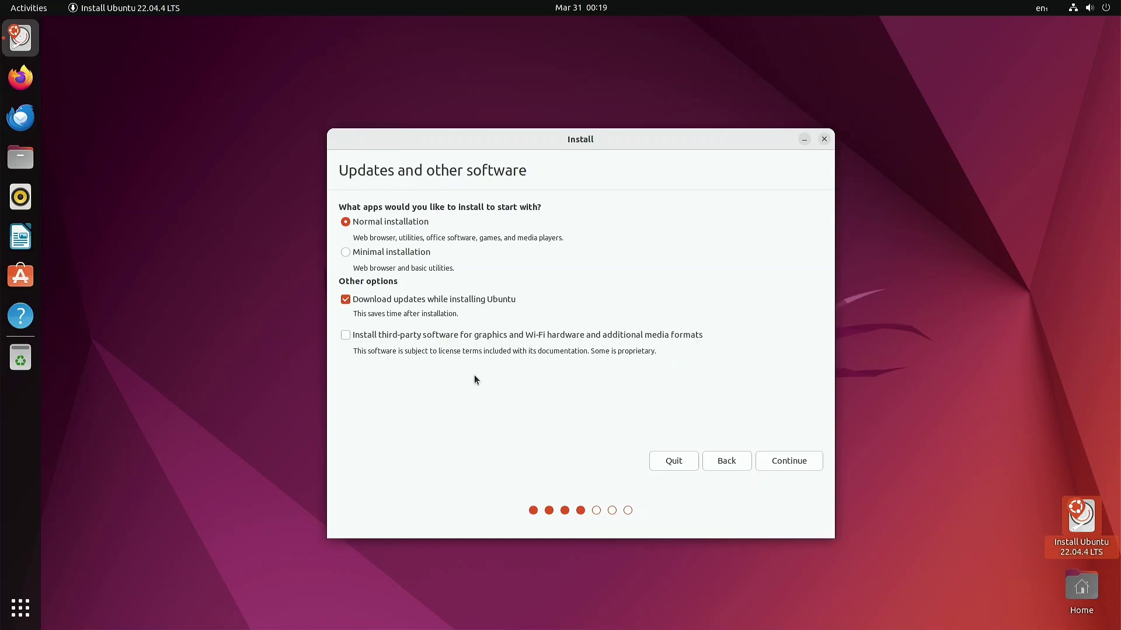
Keep normal installation with updates and choose 'Erase disk and install Ubuntu', then Install Now.
{"action": "left_click", "coordinate": [788, 463]}
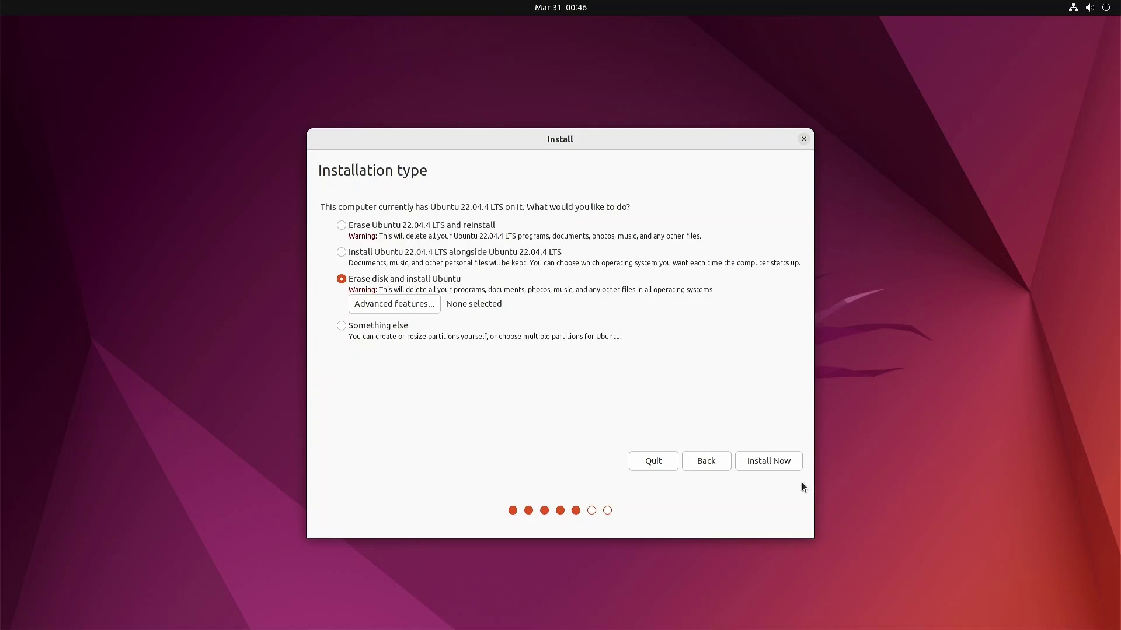
{"action": "left_click", "coordinate": [777, 461]}
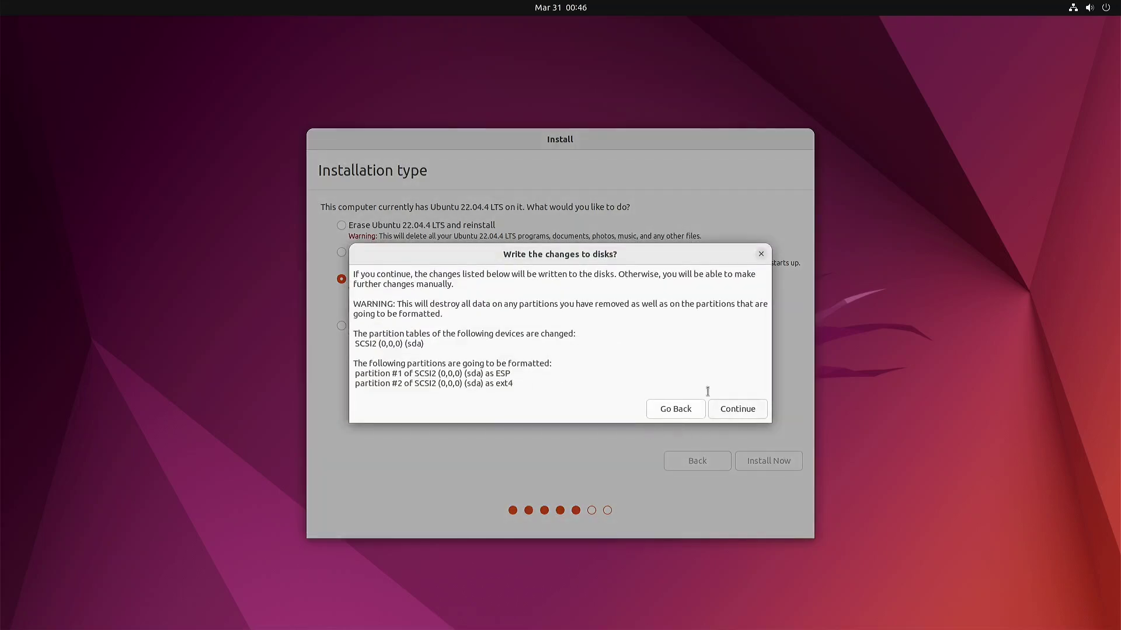
Confirm writing the partition changes (ESP and ext4 on sda) to disk.
{"action": "left_click", "coordinate": [737, 409]}
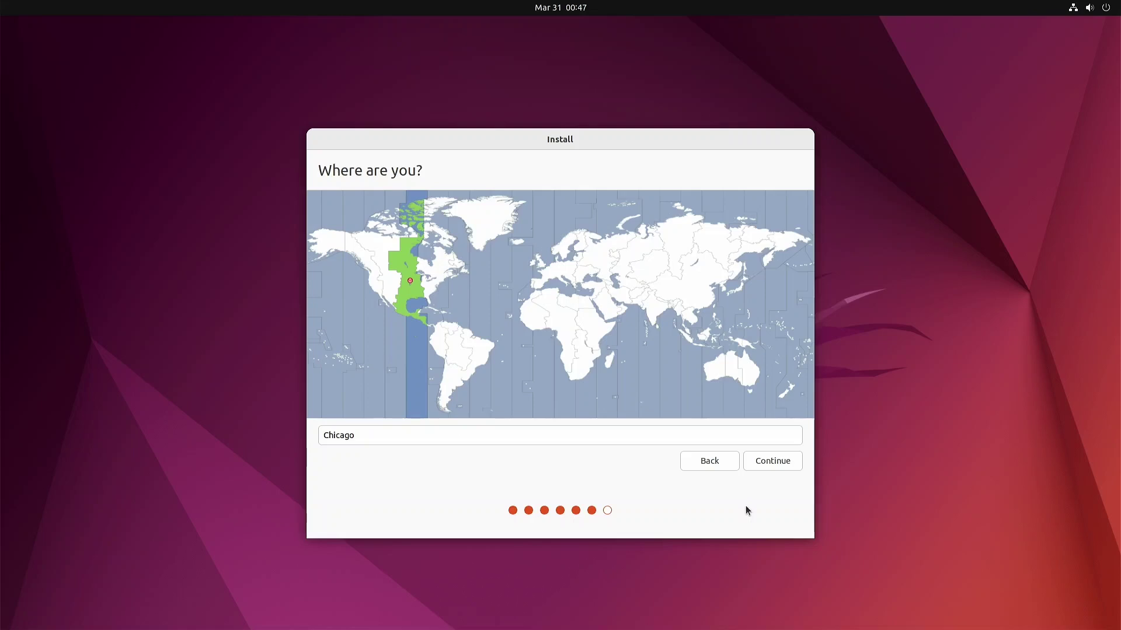
Accept Chicago as the location, then enter the user's name and adjust the computer name.
{"action": "left_click", "coordinate": [771, 464]}
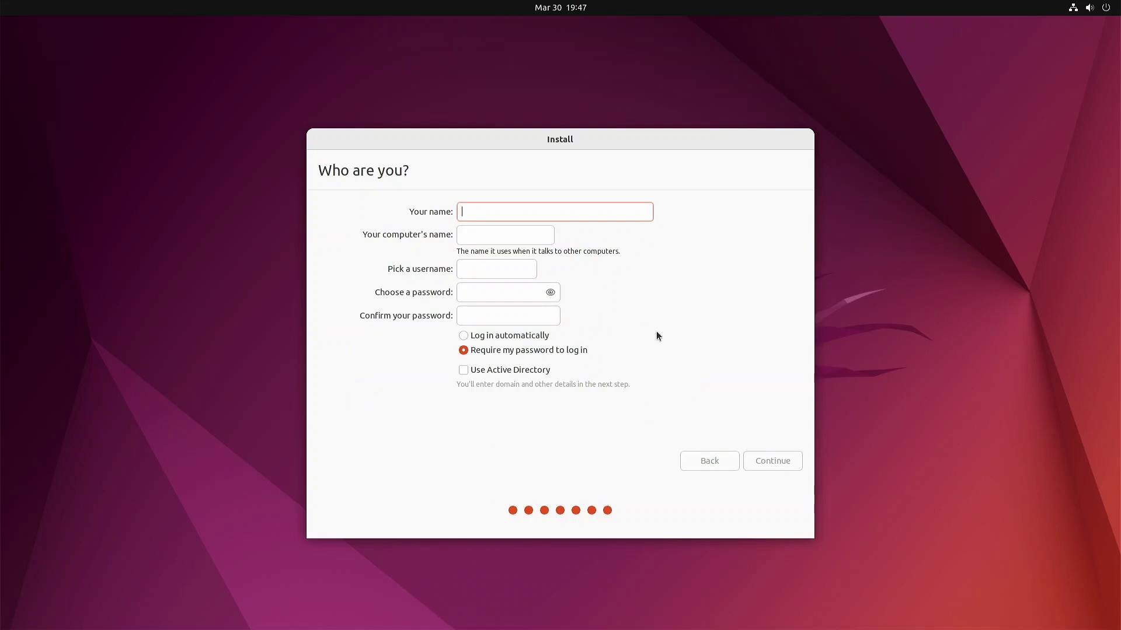
{"action": "type", "text": "ha"}
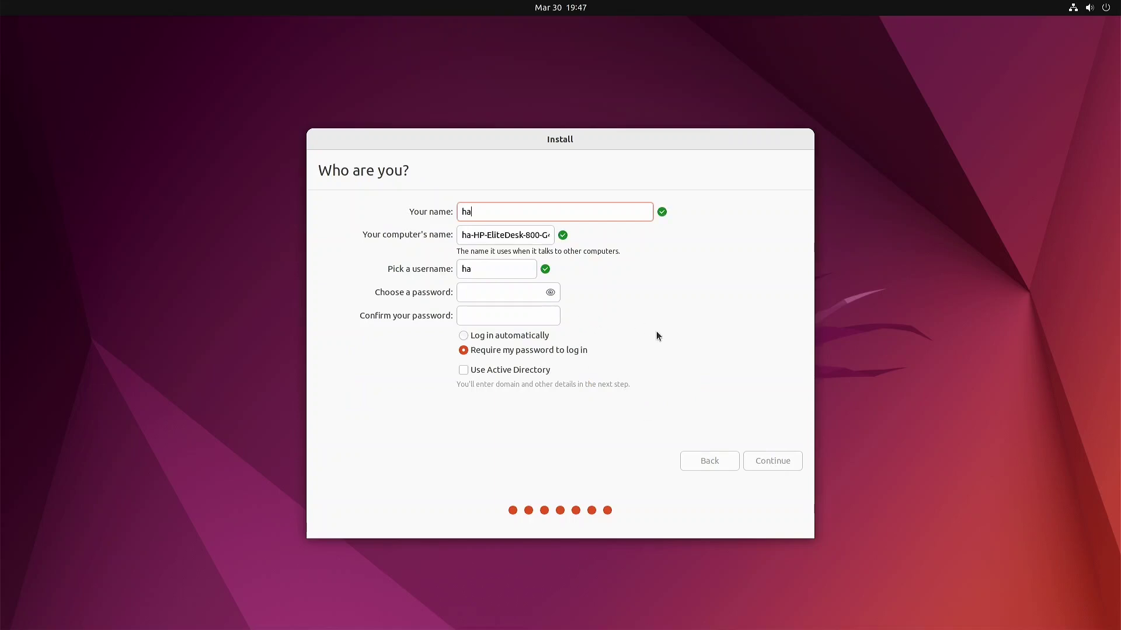
{"action": "type", "text": "ndmedow"}
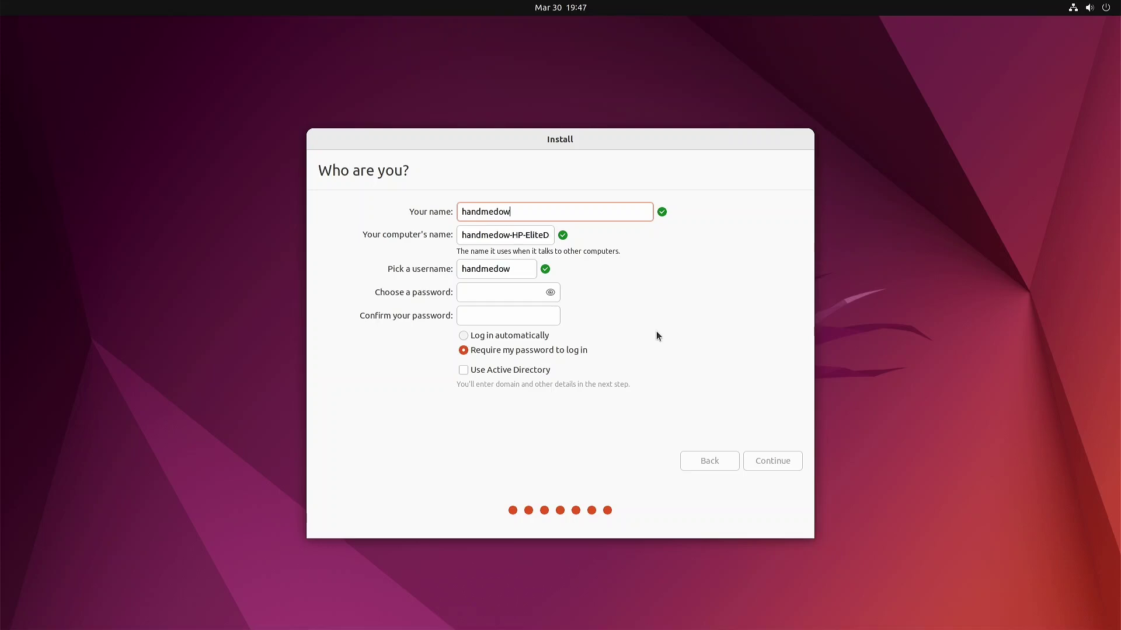
{"action": "type", "text": "ntech"}
{"action": "left_click", "coordinate": [501, 236]}
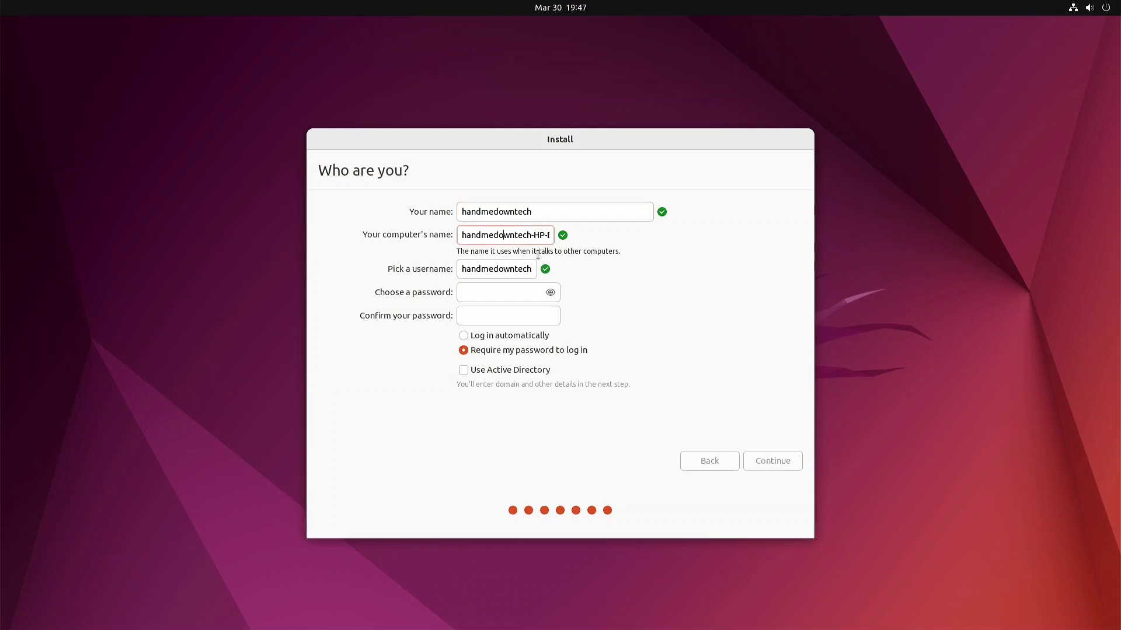
{"action": "key", "text": "Right"}
{"action": "key", "text": "Right"}
{"action": "key", "text": "Right"}
{"action": "key", "text": "Right"}
{"action": "key", "text": "Right"}
{"action": "key", "text": "Right"}
{"action": "key", "text": "Right"}
{"action": "key", "text": "Right"}
{"action": "key", "text": "Right"}
{"action": "key", "text": "Right"}
{"action": "key", "text": "Right"}
{"action": "key", "text": "Right"}
{"action": "key", "text": "Right"}
{"action": "key", "text": "Right"}
{"action": "key", "text": "Right"}
{"action": "key", "text": "Right"}
{"action": "key", "text": "Right"}
{"action": "key", "text": "Right"}
{"action": "key", "text": "Right"}
{"action": "key", "text": "Right"}
{"action": "key", "text": "Right"}
{"action": "key", "text": "Right"}
{"action": "key", "text": "Right"}
{"action": "key", "text": "Right"}
{"action": "key", "text": "Right"}
{"action": "key", "text": "Right"}
{"action": "key", "text": "Right"}
{"action": "key", "text": "Right"}
{"action": "key", "text": "Right"}
Enter and confirm the account password, then start the installation.
{"action": "left_click", "coordinate": [475, 294]}
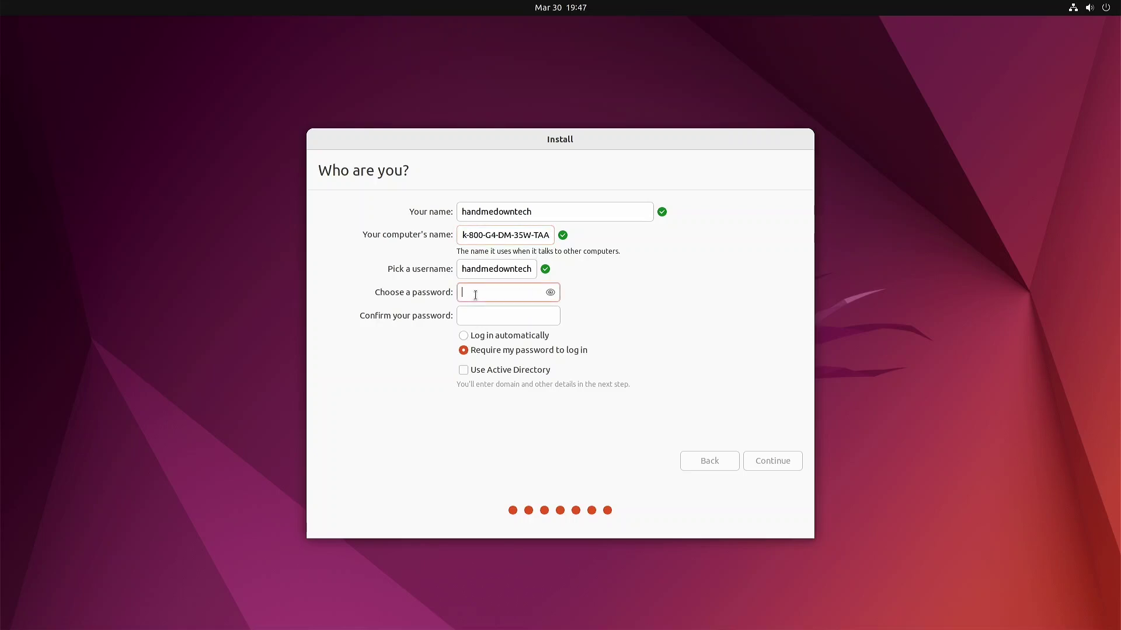
{"action": "type", "text": "*********"}
{"action": "key", "text": "Tab"}
{"action": "type", "text": "****"}
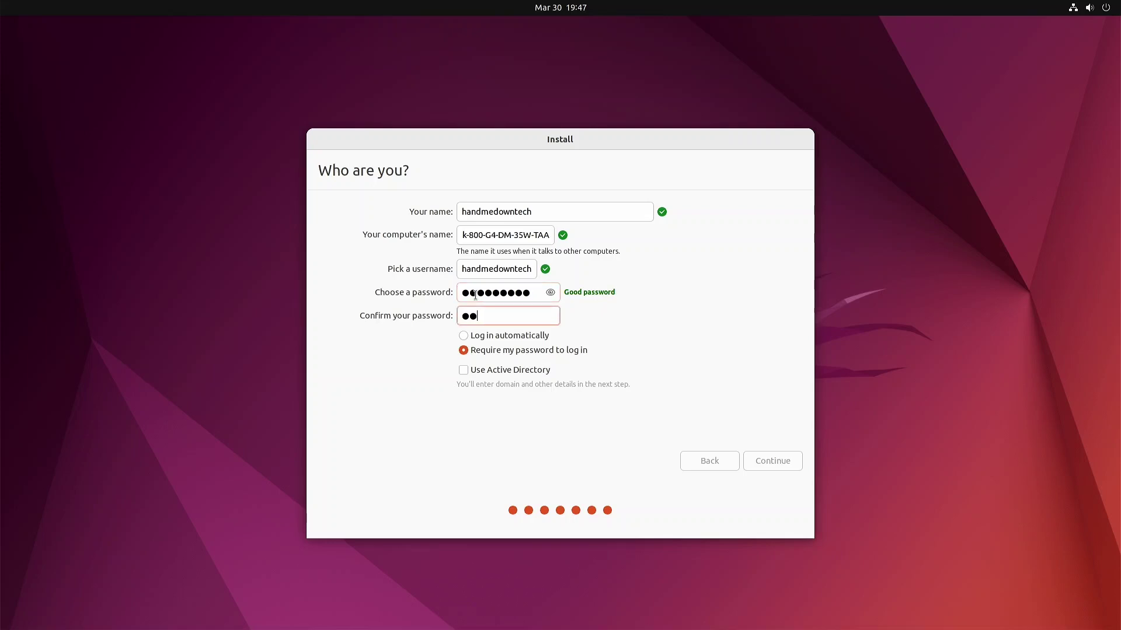
{"action": "type", "text": "******"}
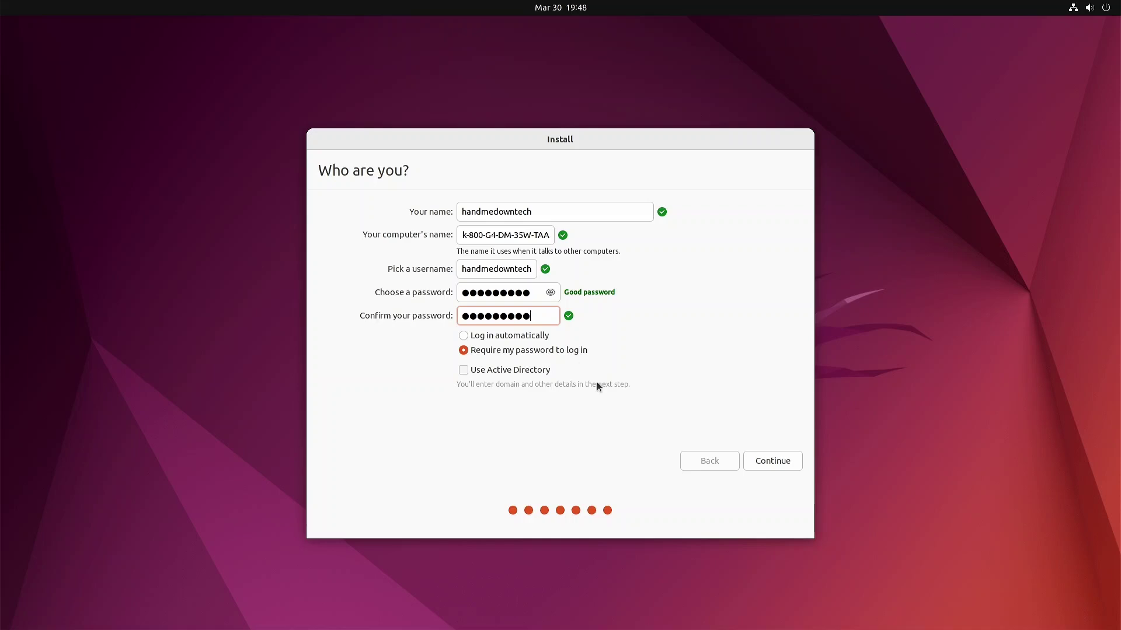
{"action": "left_click", "coordinate": [773, 461]}
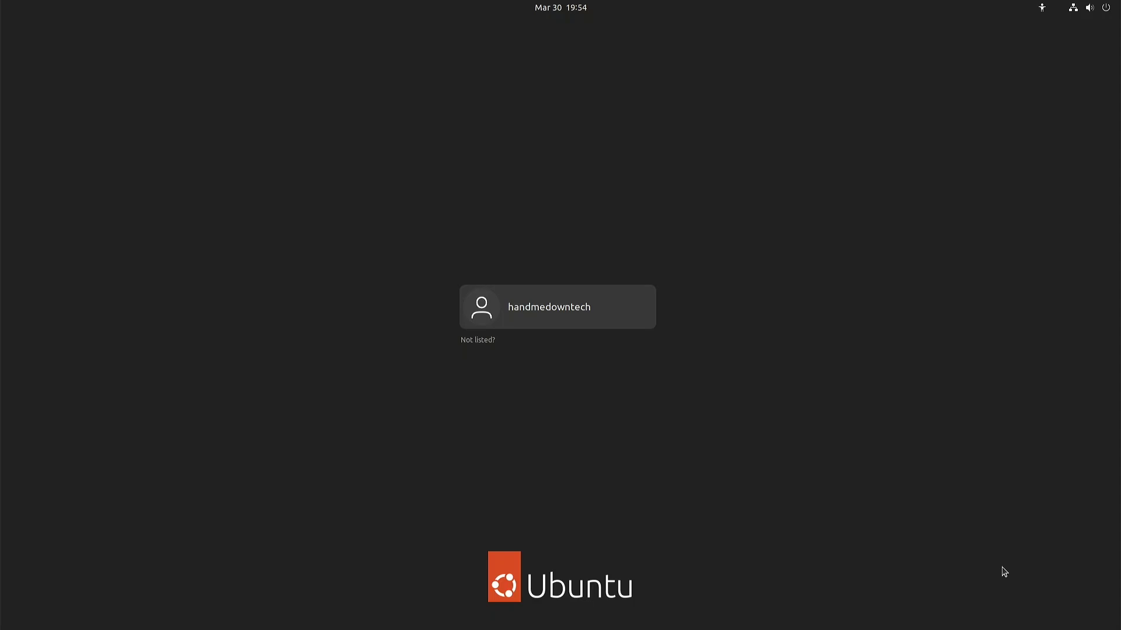
Select the new user account on the login screen and enter its password.
{"action": "left_click", "coordinate": [546, 322]}
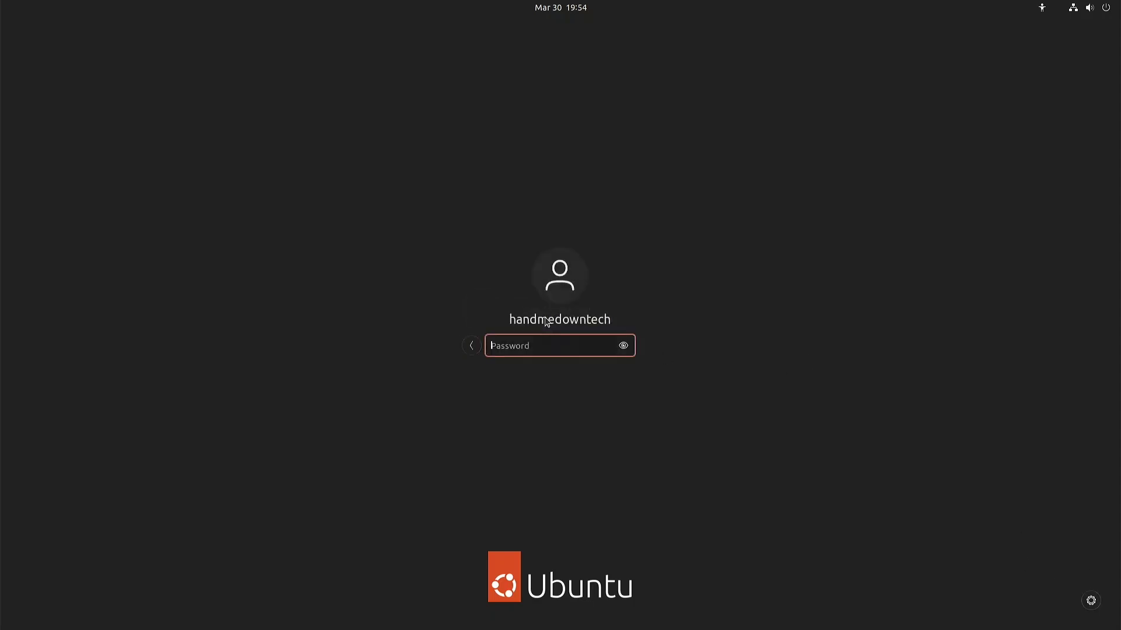
{"action": "type", "text": "**********"}
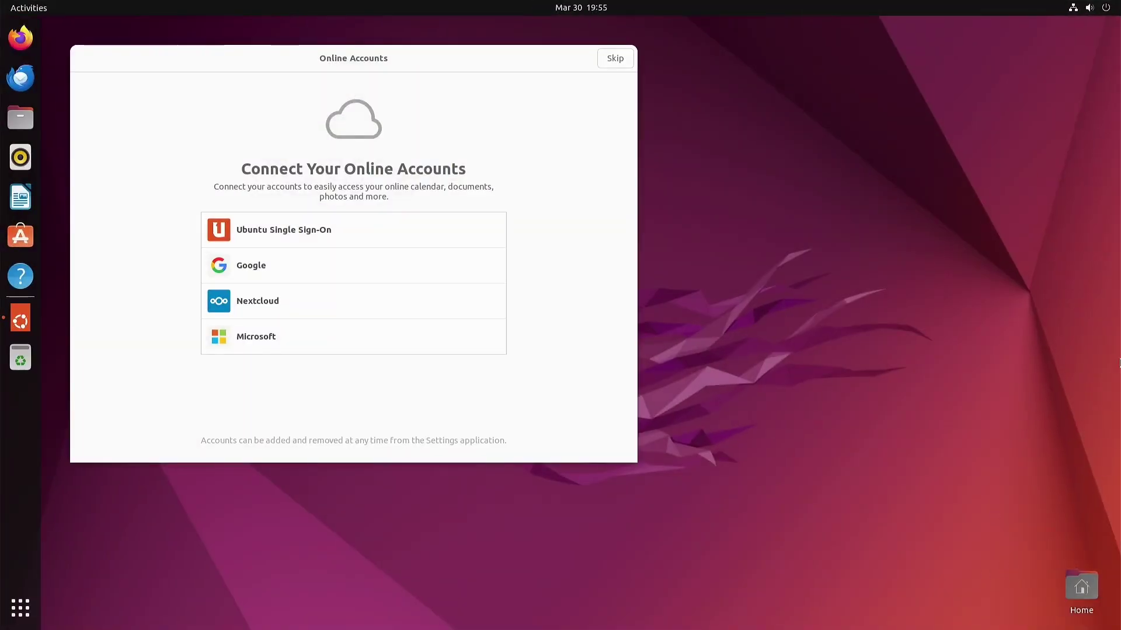
Skip Online Accounts and Ubuntu Pro, decline sending system info, wait out the freeze, and finish.
{"action": "left_click", "coordinate": [620, 66]}
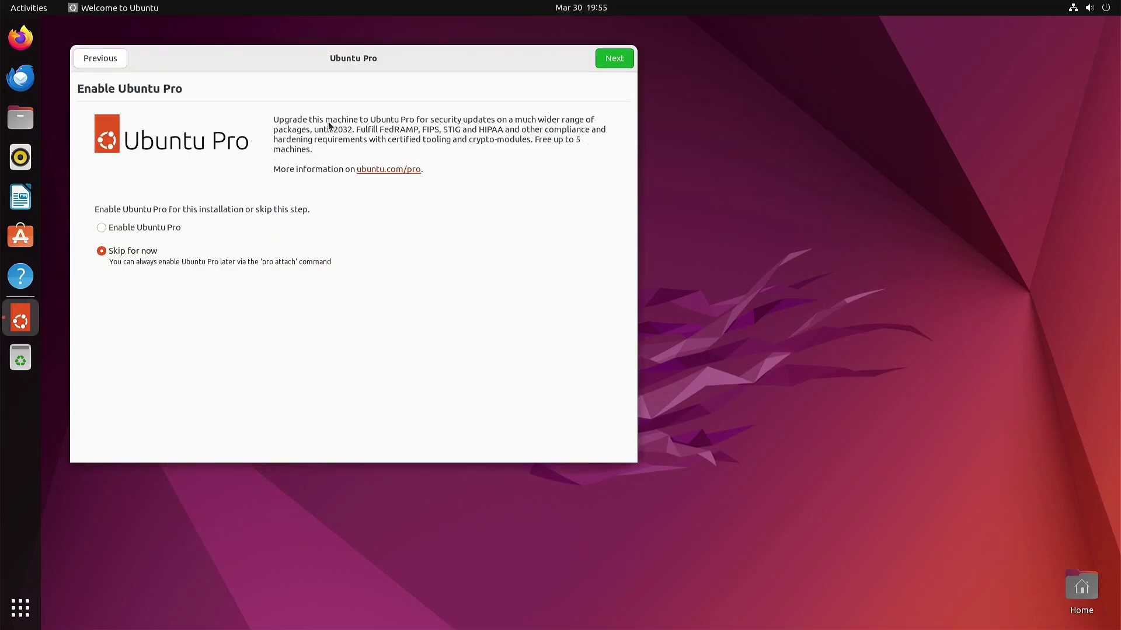
{"action": "left_click", "coordinate": [614, 59]}
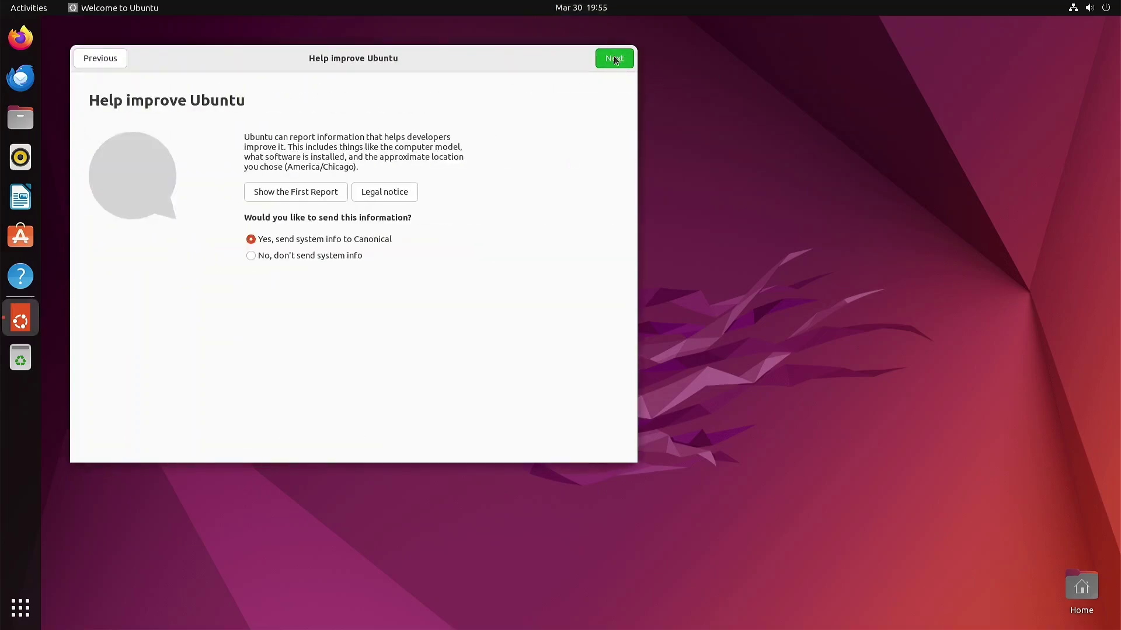
{"action": "left_click", "coordinate": [296, 262]}
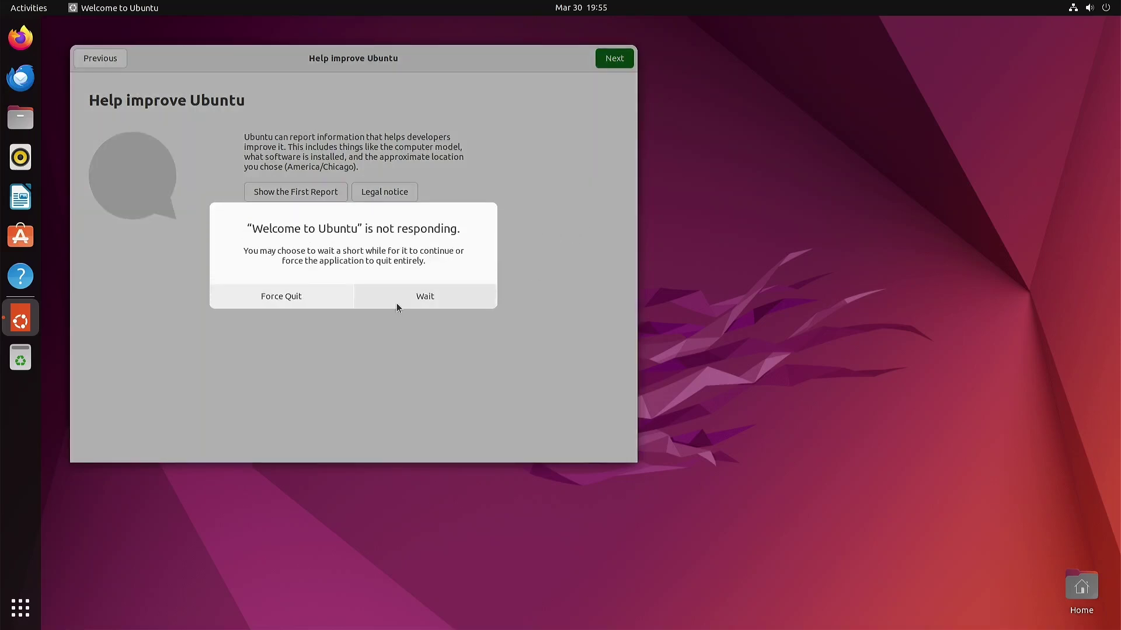
{"action": "left_click", "coordinate": [416, 302]}
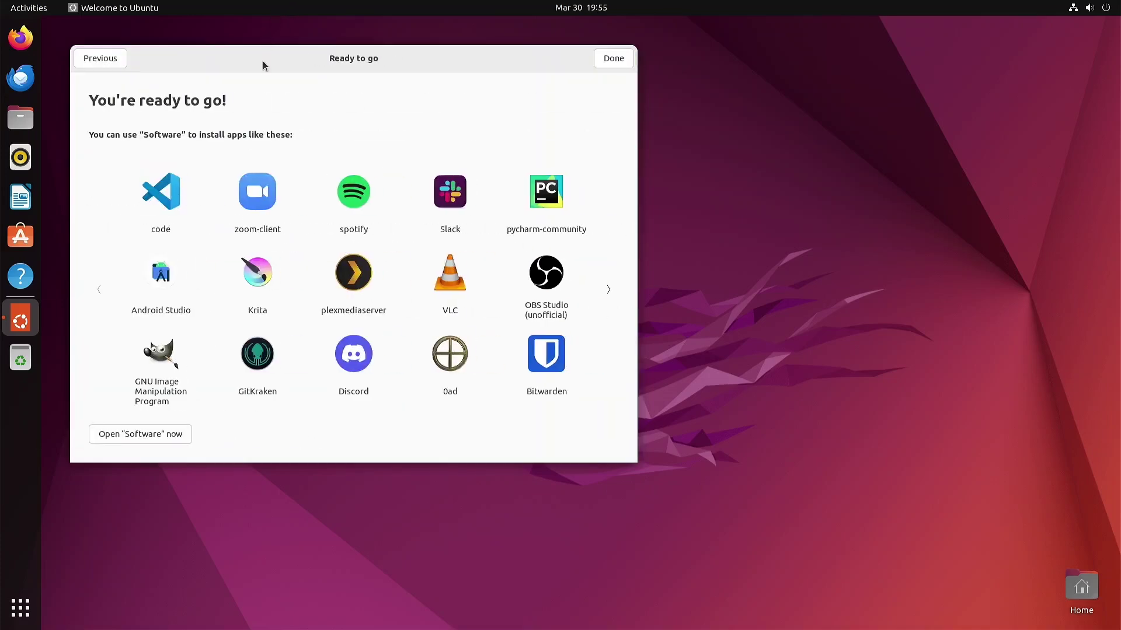
{"action": "left_click_drag", "start_coordinate": [264, 61], "coordinate": [325, 75]}
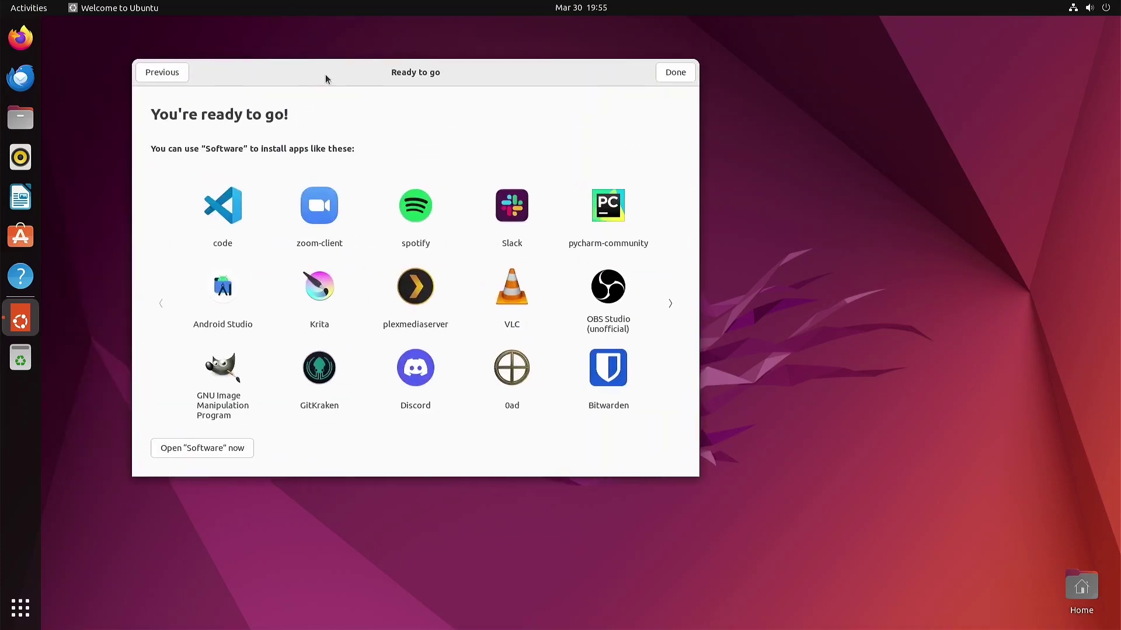
{"action": "left_click", "coordinate": [674, 73]}
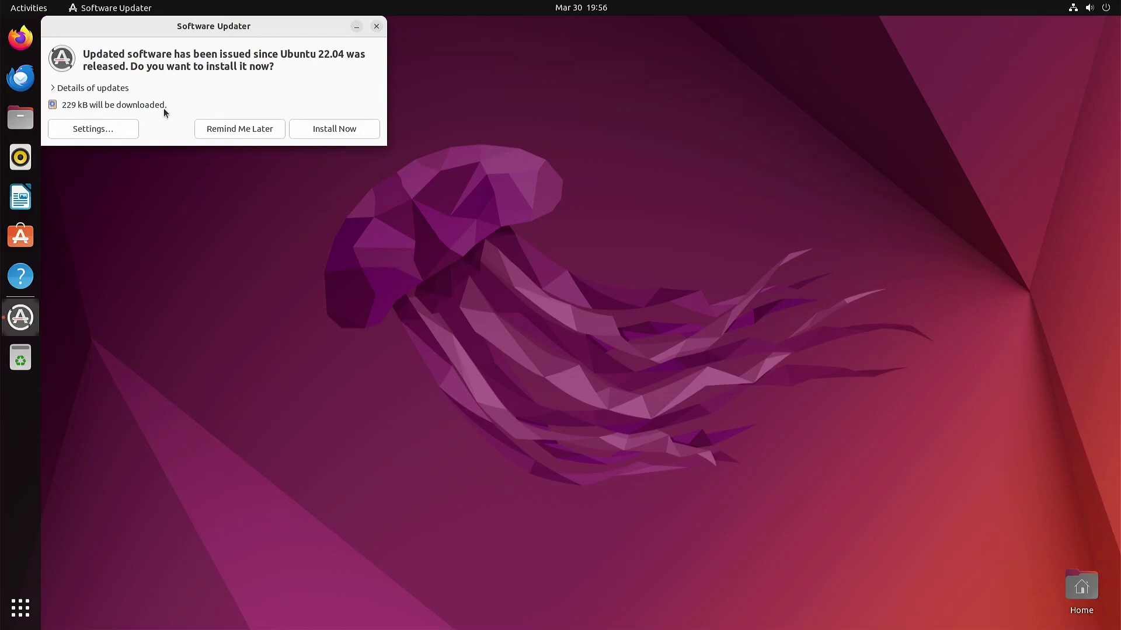
Expand 'Details of updates' to list Security (9.7 MB) and Other (305.4 MB) updates.
{"action": "left_click", "coordinate": [52, 90]}
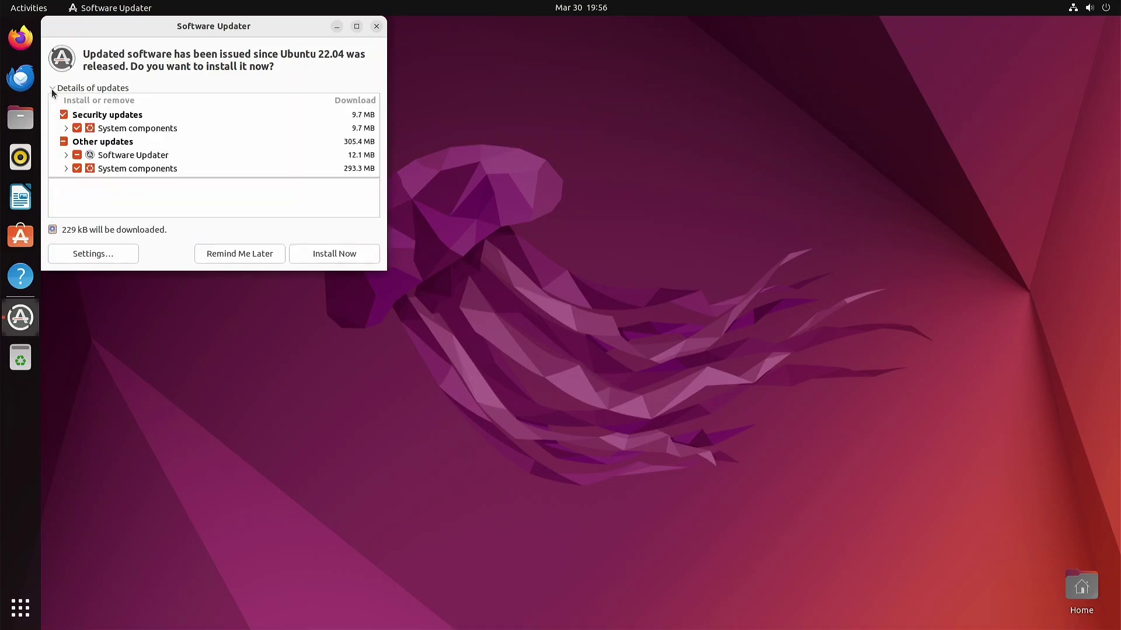